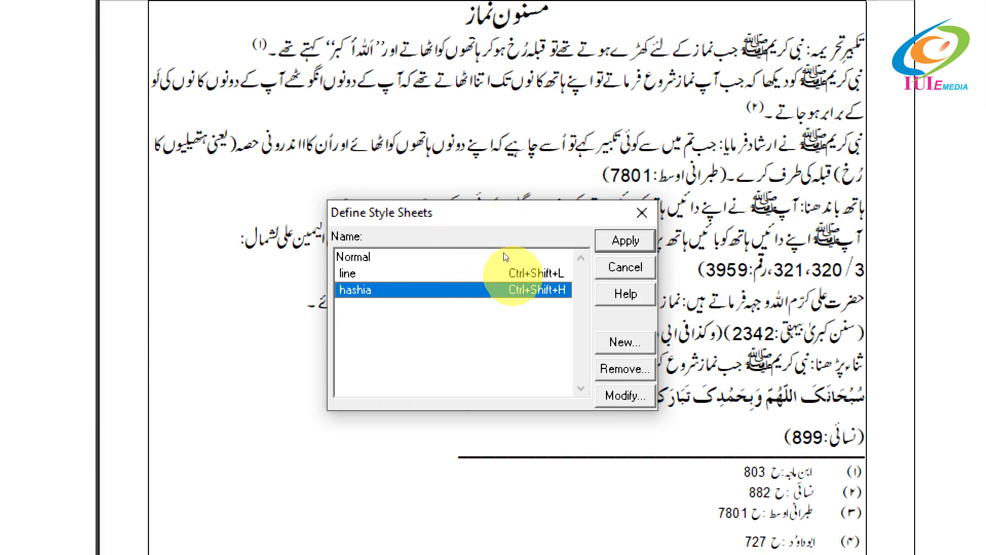
# Step: Open the line style sheet for modification and check its character settings
pyautogui.press('Up')
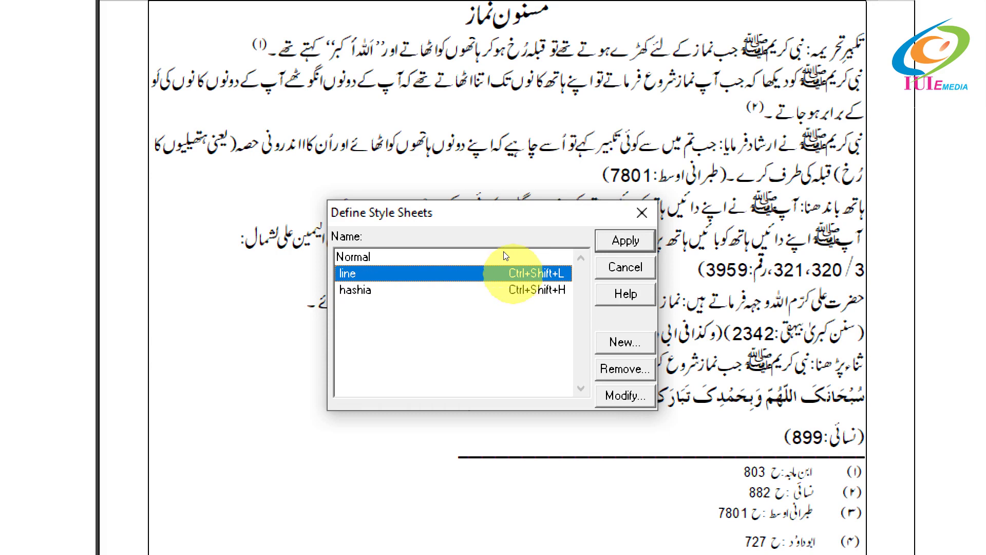
pyautogui.press('Down')
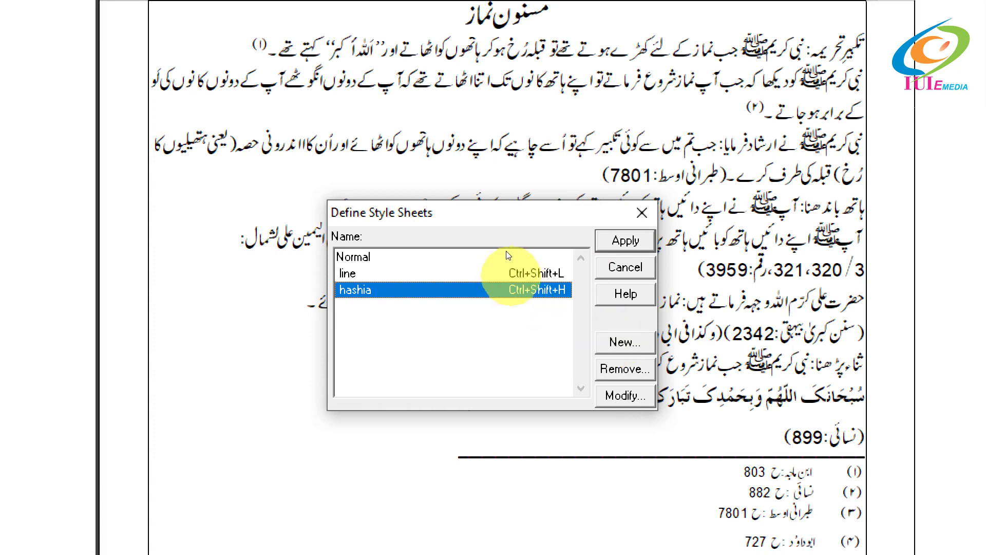
pyautogui.click(514, 273)
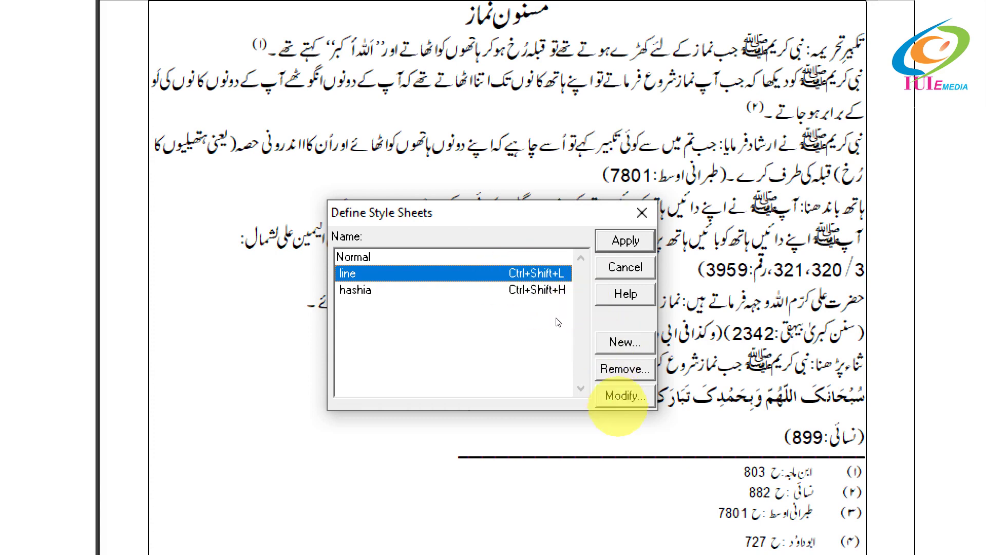
pyautogui.doubleClick(463, 272)
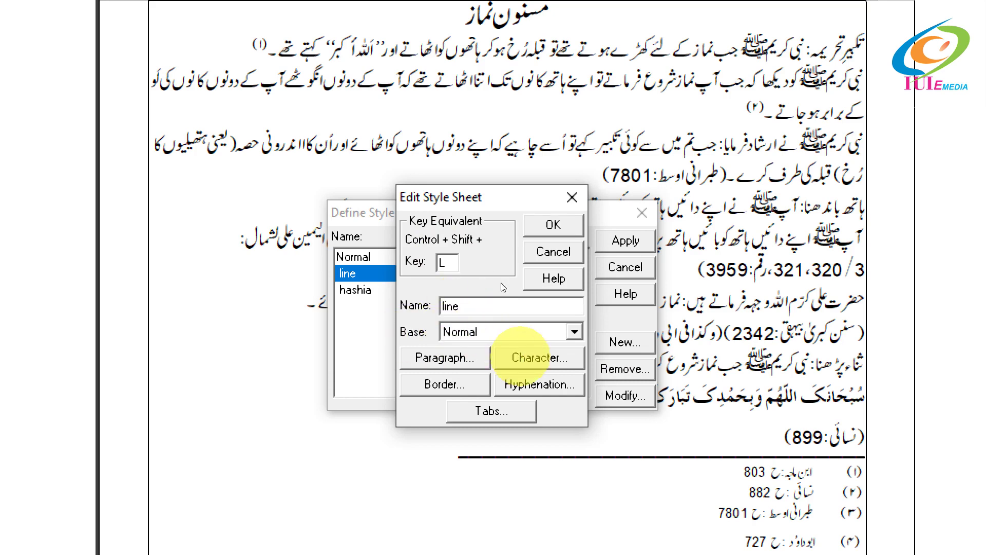
pyautogui.click(539, 358)
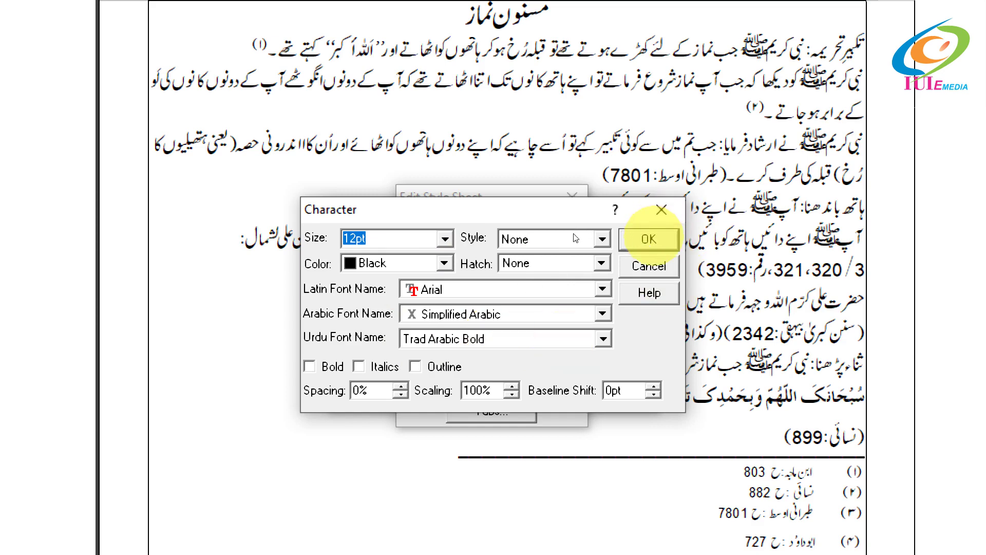
pyautogui.click(649, 239)
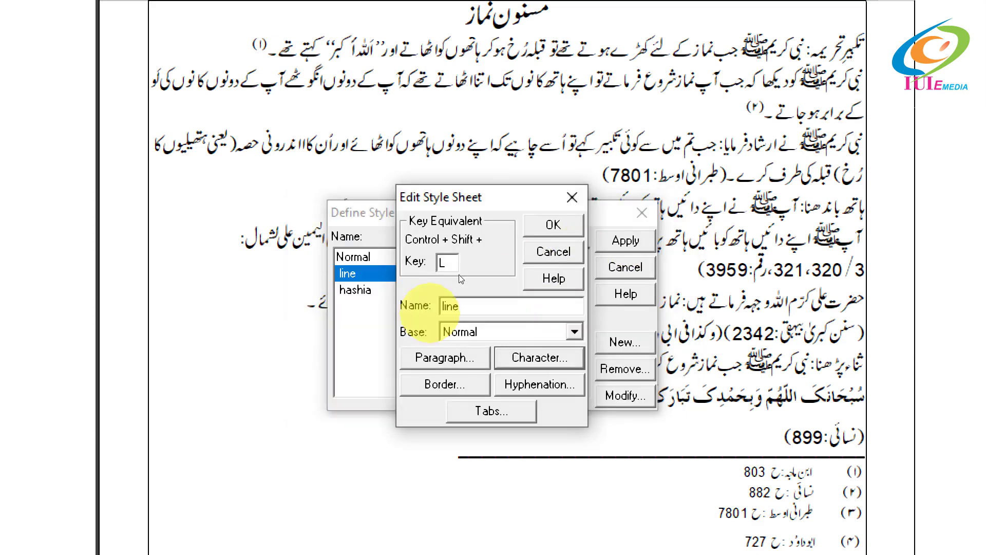
# Step: Check the line style sheet's paragraph preferences and apply the style
pyautogui.click(443, 358)
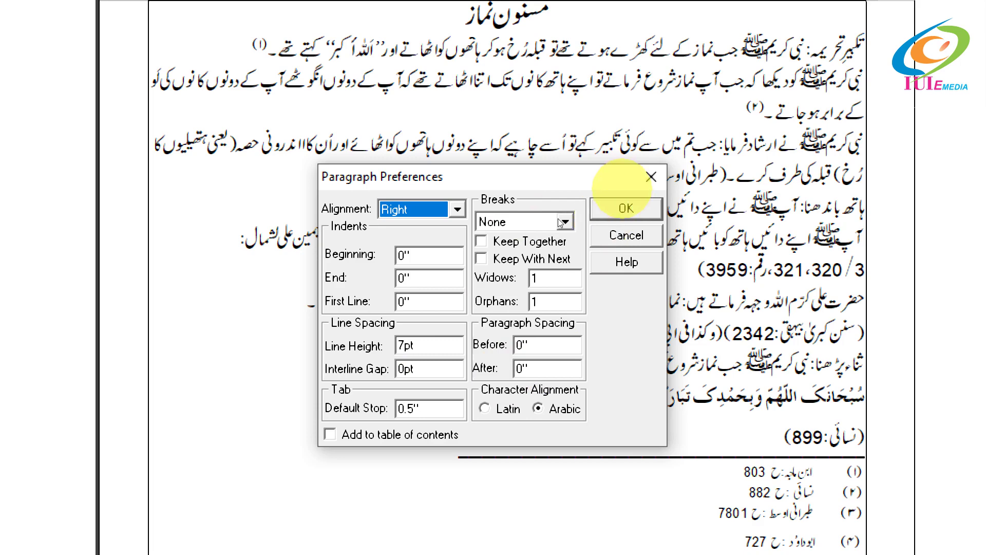
pyautogui.click(626, 208)
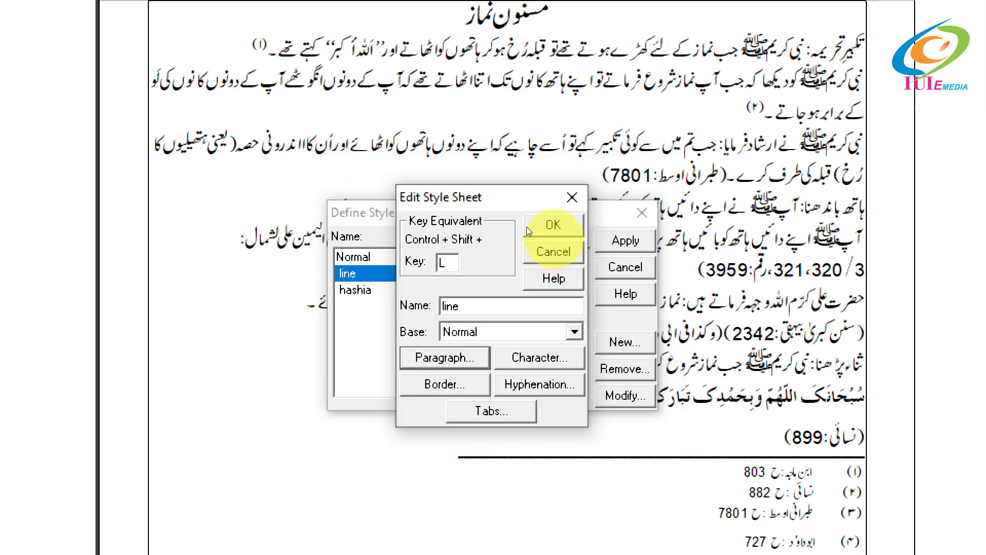
pyautogui.click(553, 228)
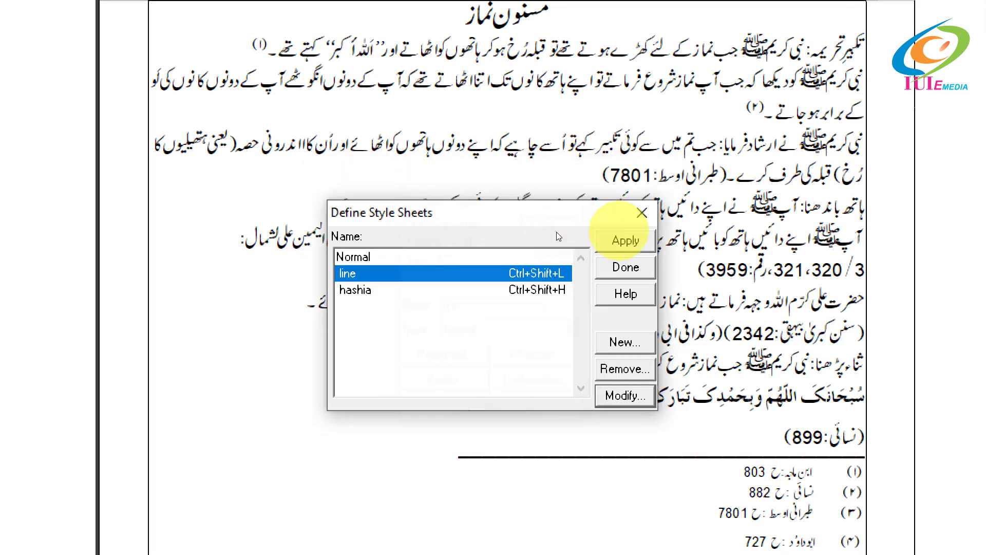
pyautogui.click(625, 240)
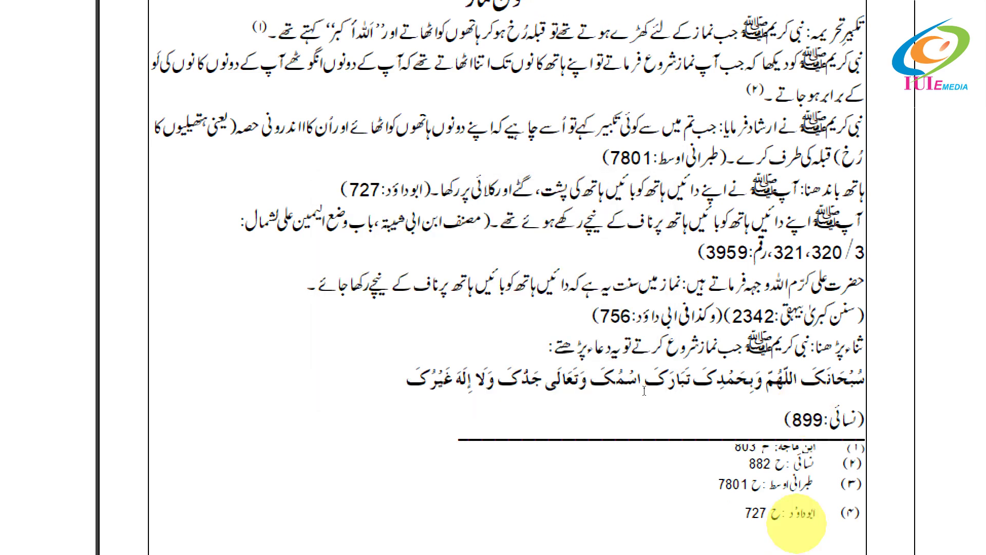
# Step: Add a footnote separator in the line style near the bottom of the page, about as long as the existing separator
pyautogui.scroll(-1, 620, 329)
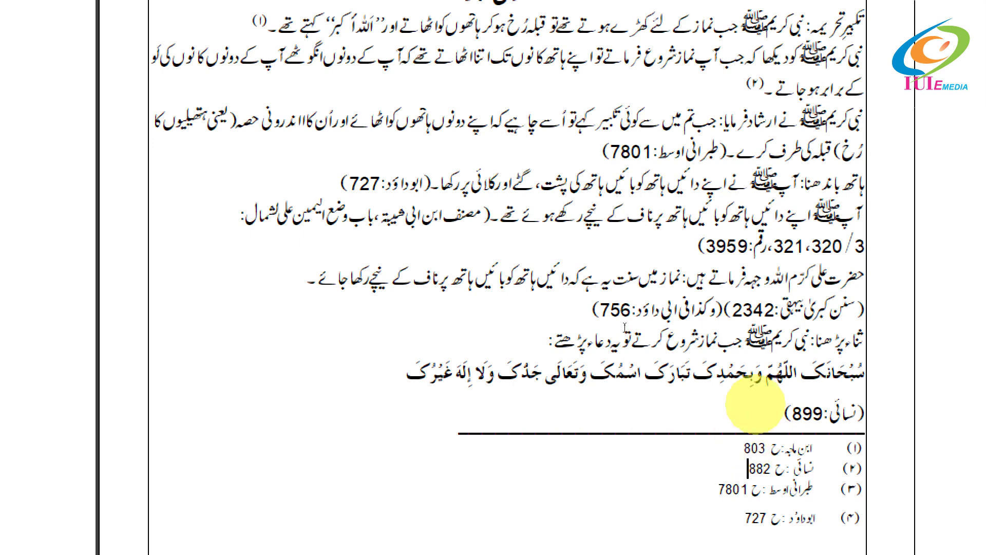
pyautogui.scroll(-1, 674, 405)
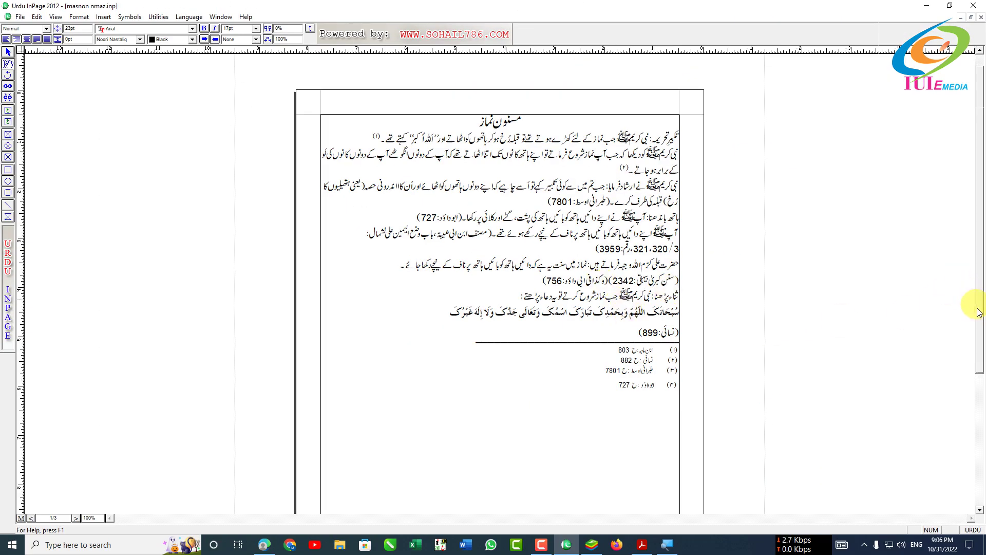
pyautogui.moveTo(979, 308); pyautogui.dragTo(979, 433)
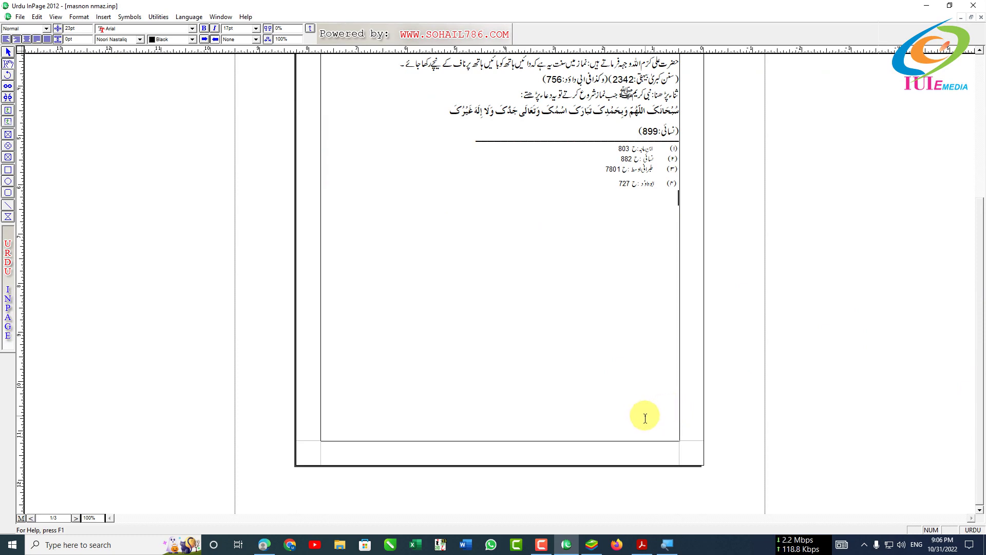
pyautogui.click(672, 430)
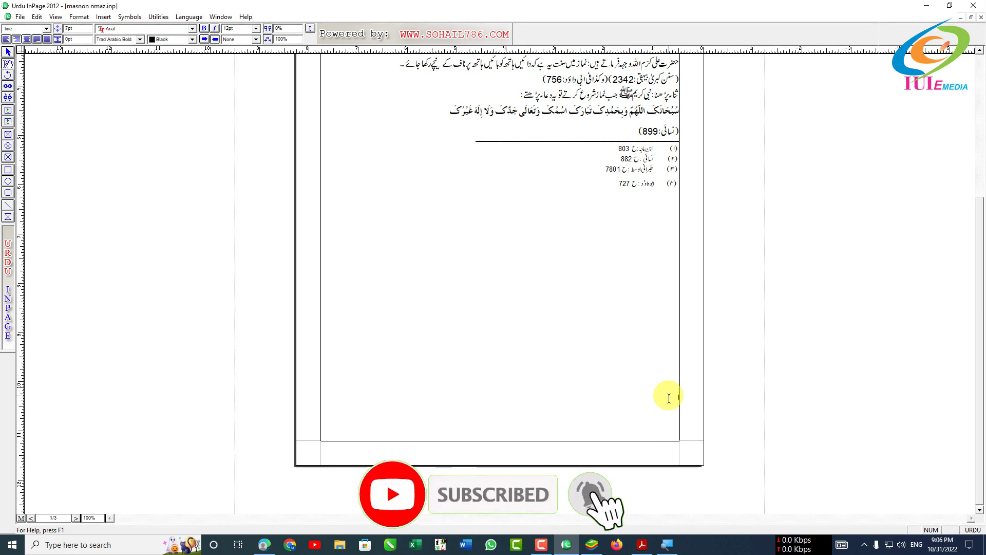
pyautogui.click(669, 398)
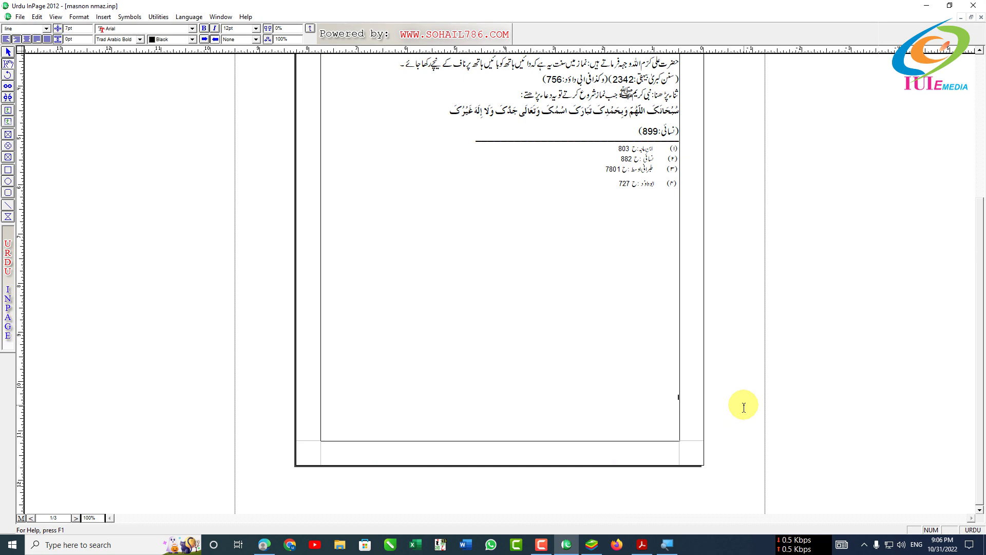
pyautogui.moveTo(678, 397); pyautogui.dragTo(474, 396)
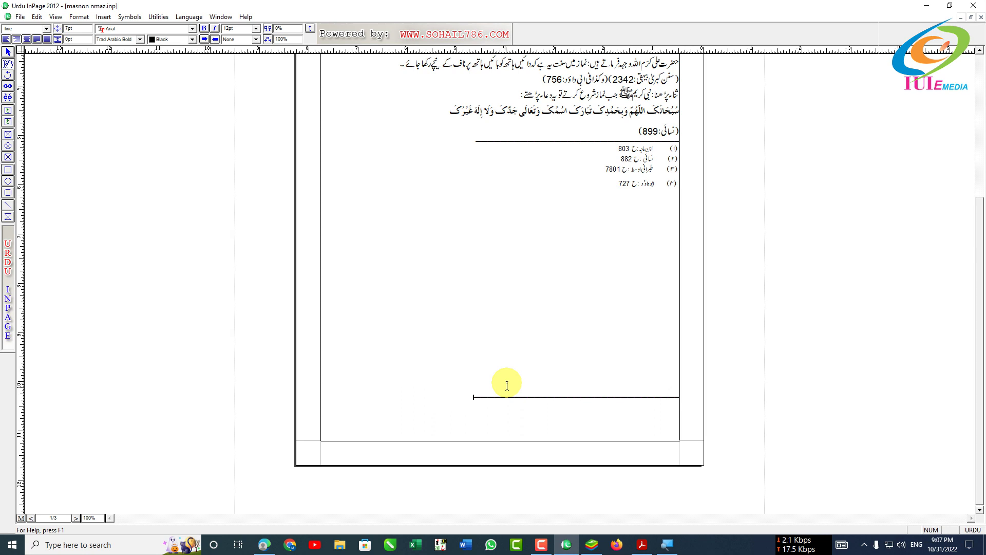
# Step: Enter the first footnote "(۱) ابن ماجہ:ح803" in the hashia style below the new separator line
pyautogui.press('Return')
pyautogui.press('Return')
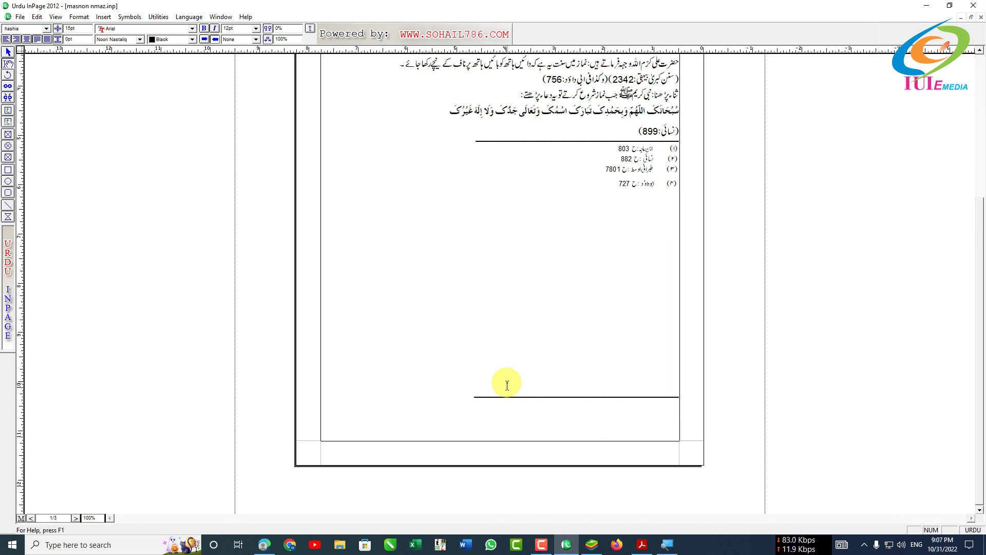
pyautogui.write('(۱) ابن')
pyautogui.write('ماجہ: ح 803')
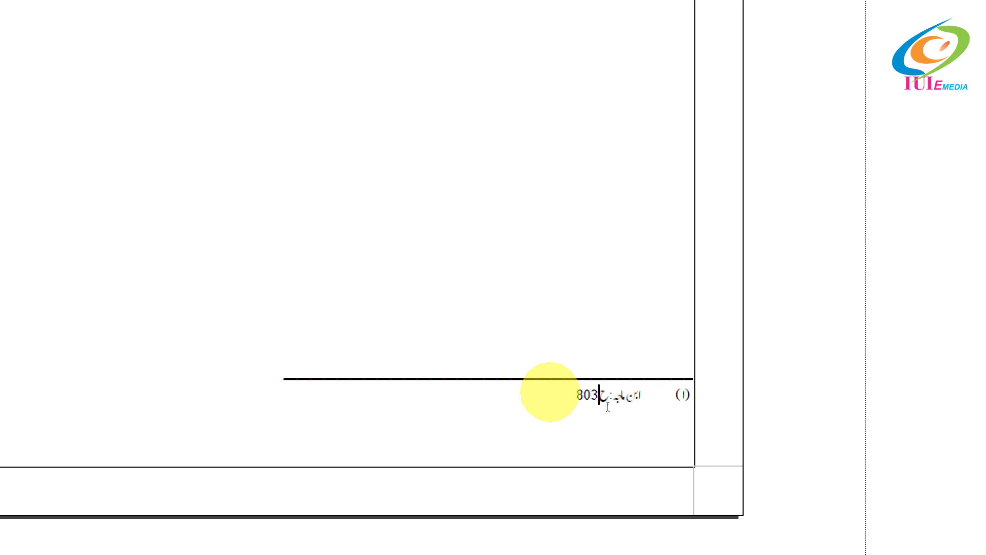
# Step: Add the second footnote "(۲) نسائی:ح882" on the same line, separated from the first by a tab
pyautogui.press('Tab')
pyautogui.write('(2)')
pyautogui.press('Tab')
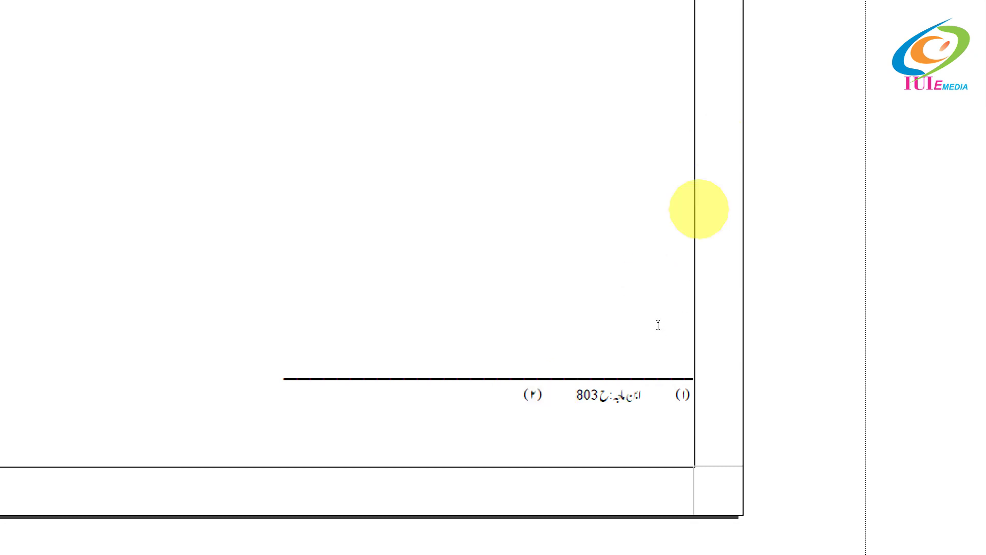
pyautogui.scroll(3, 649, 189)
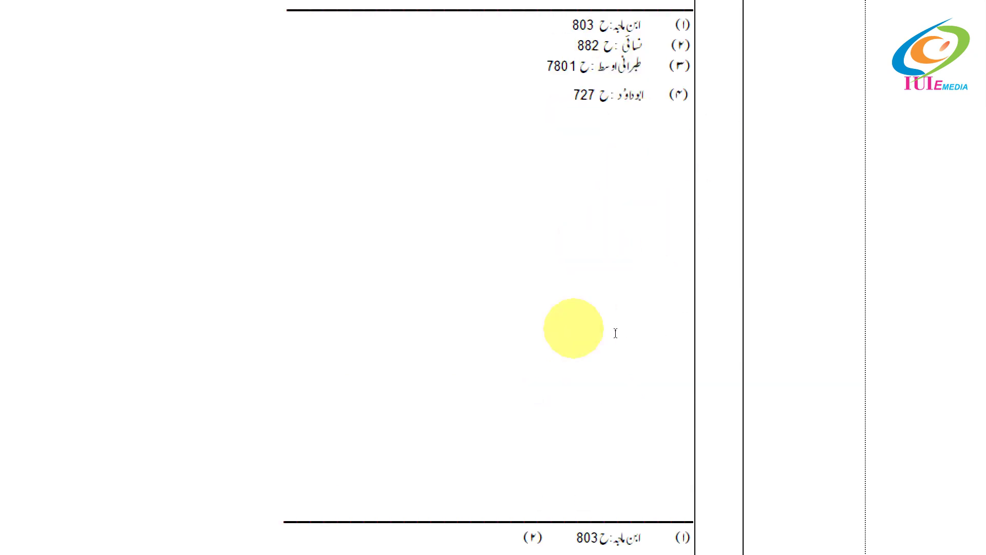
pyautogui.scroll(-2, 580, 427)
pyautogui.write('نسائی: ح882')
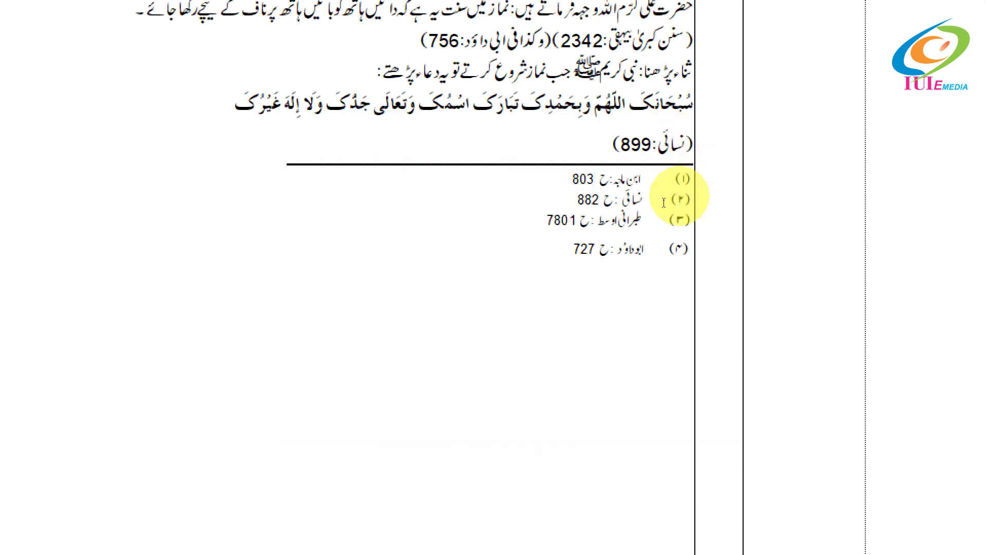
# Step: Complete the third footnote on the same line with the reference "طبرانی اوسط:ح7801"
pyautogui.scroll(-2, 594, 361)
pyautogui.scroll(-4, 501, 414)
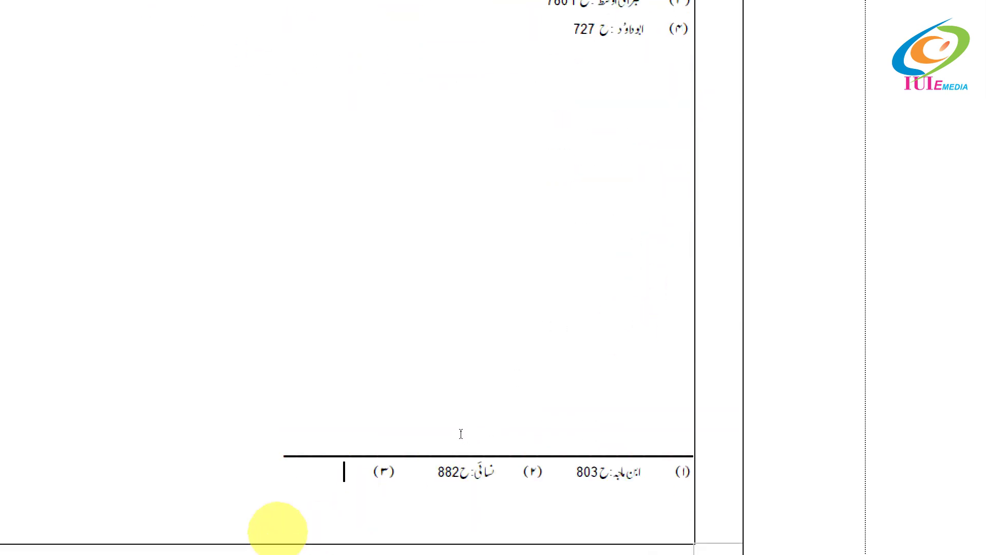
pyautogui.write('طبرانی اوسط:ح')
pyautogui.scroll(5, 453, 396)
pyautogui.scroll(3, 565, 21)
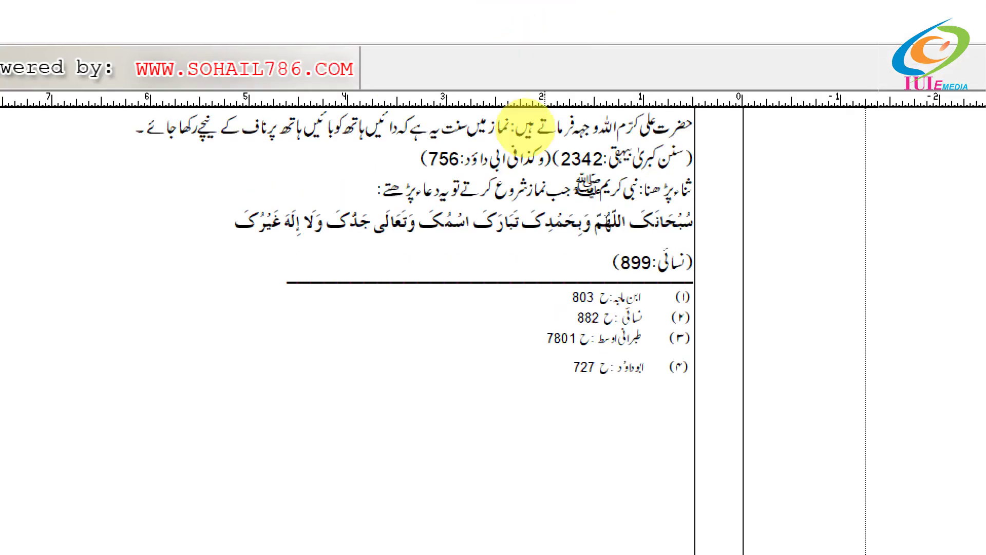
pyautogui.scroll(-5, 534, 462)
pyautogui.scroll(-2, 549, 411)
pyautogui.write('7801')
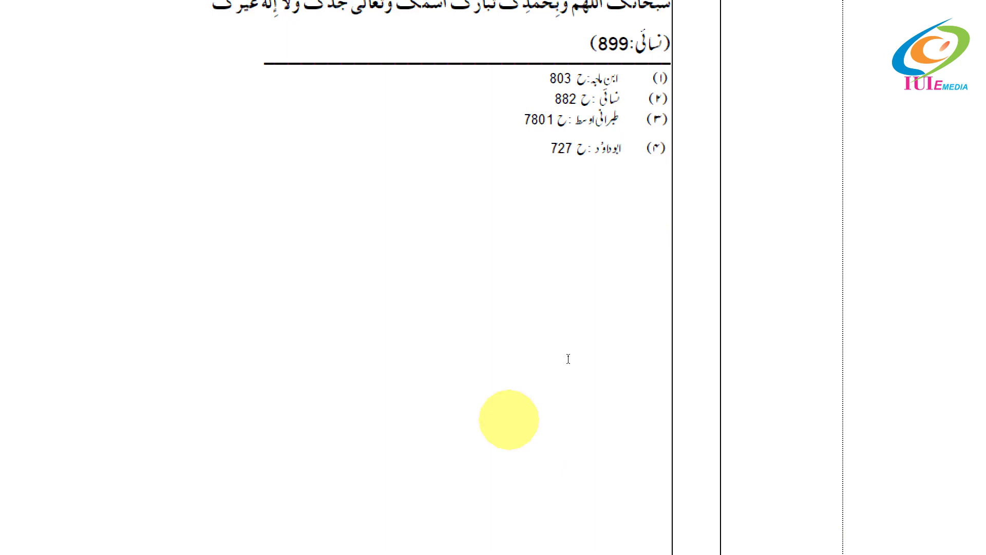
# Step: Display the phonetic keyboard layout from the keyboard preferences and examine its number row and letter rows
pyautogui.scroll(-5, 568, 359)
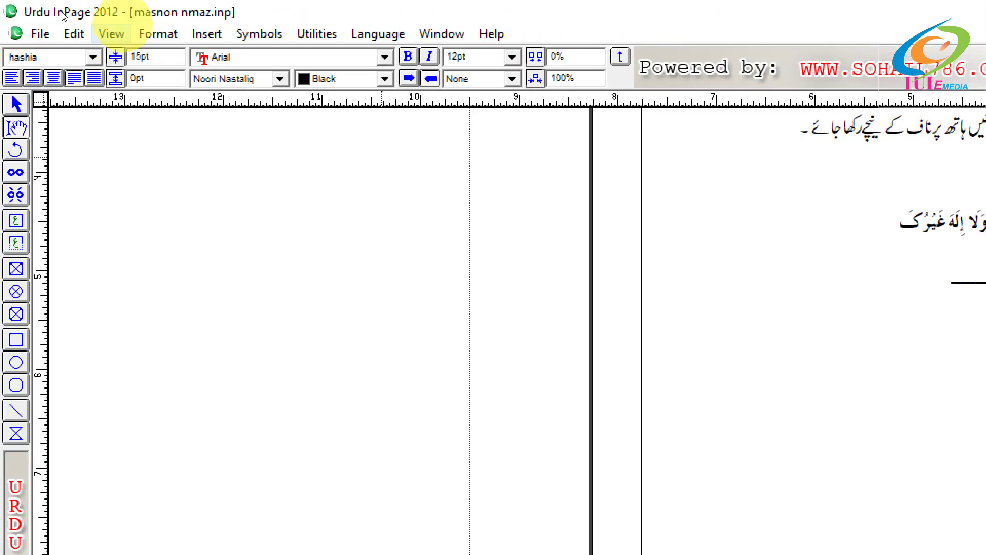
pyautogui.click(74, 33)
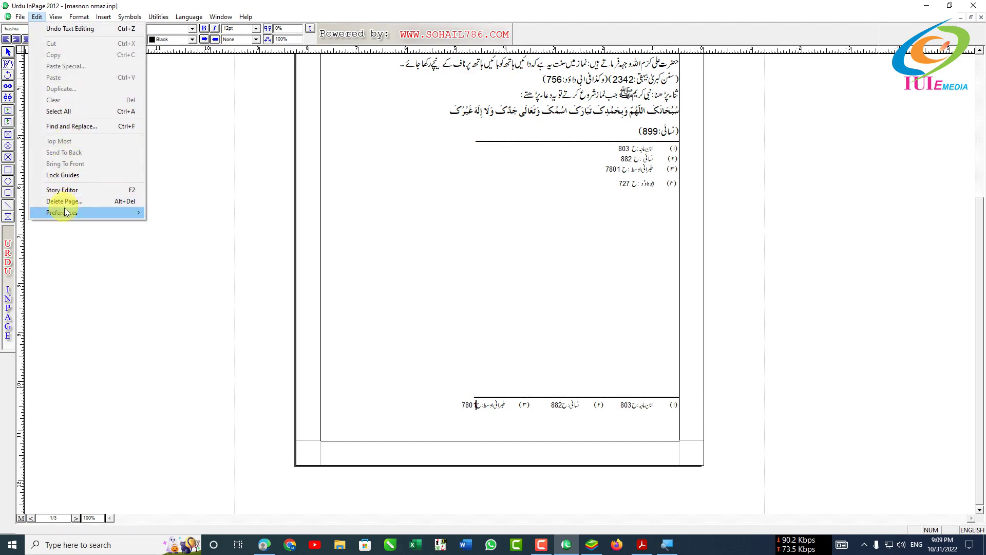
pyautogui.moveTo(66, 212)
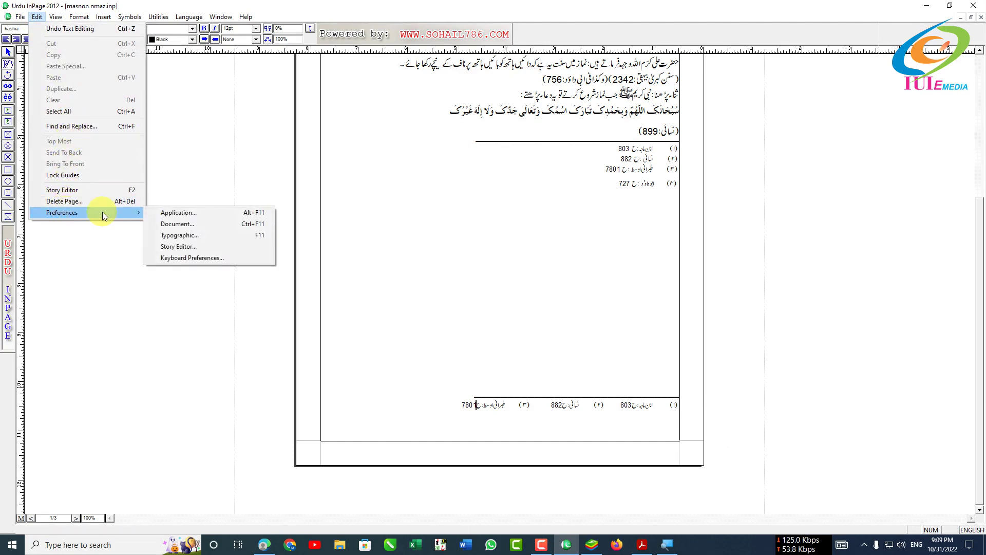
pyautogui.click(178, 258)
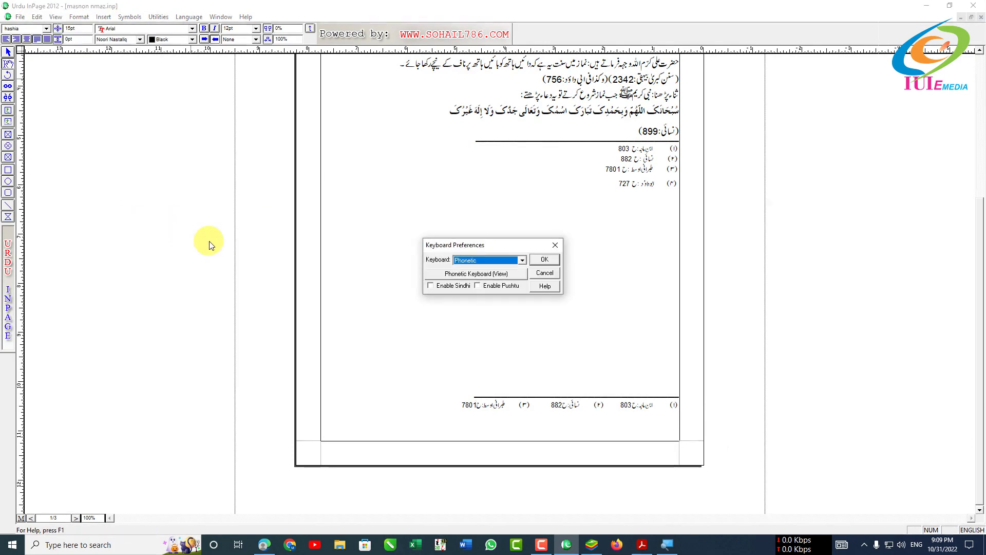
pyautogui.click(458, 276)
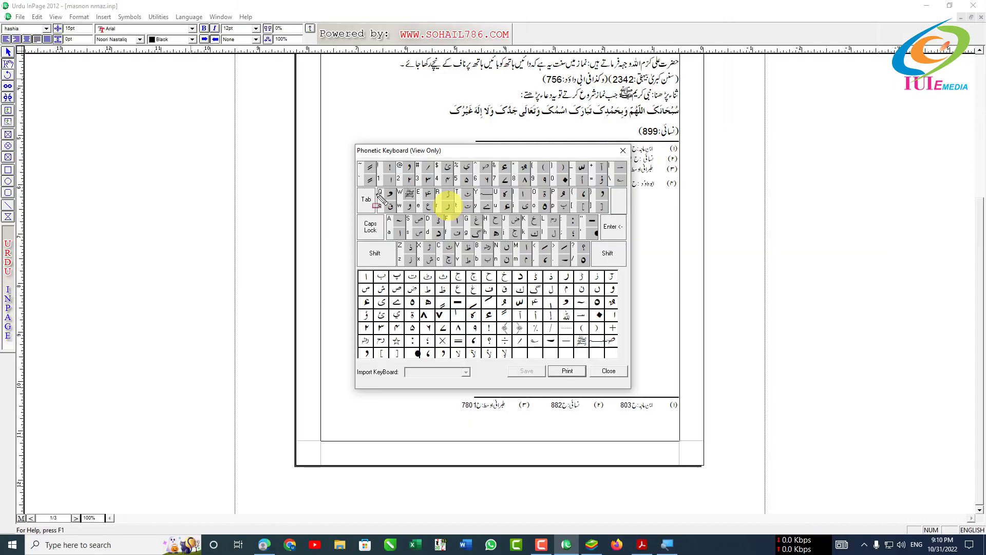
pyautogui.moveTo(348, 173); pyautogui.dragTo(635, 188)
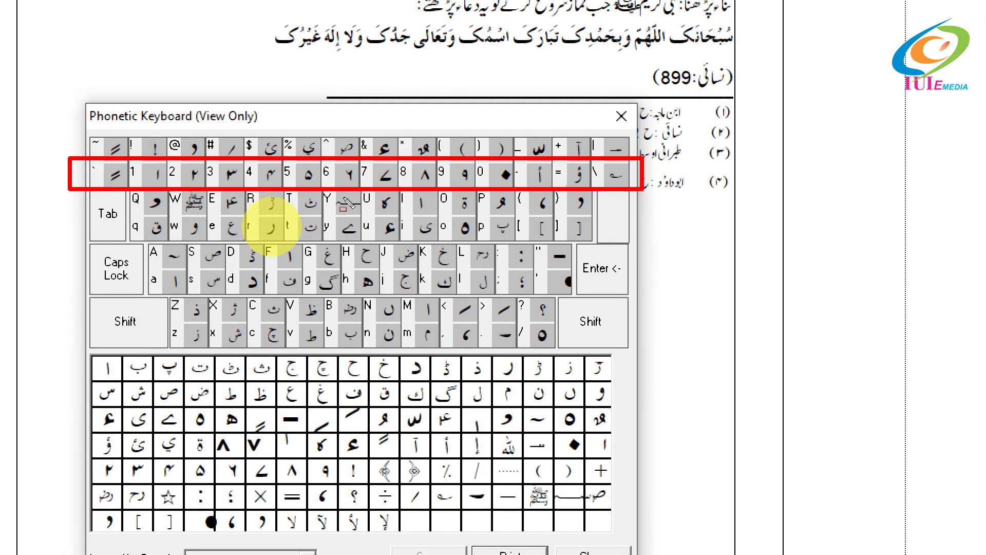
pyautogui.moveTo(52, 208); pyautogui.dragTo(614, 255)
pyautogui.moveTo(641, 222); pyautogui.dragTo(671, 241)
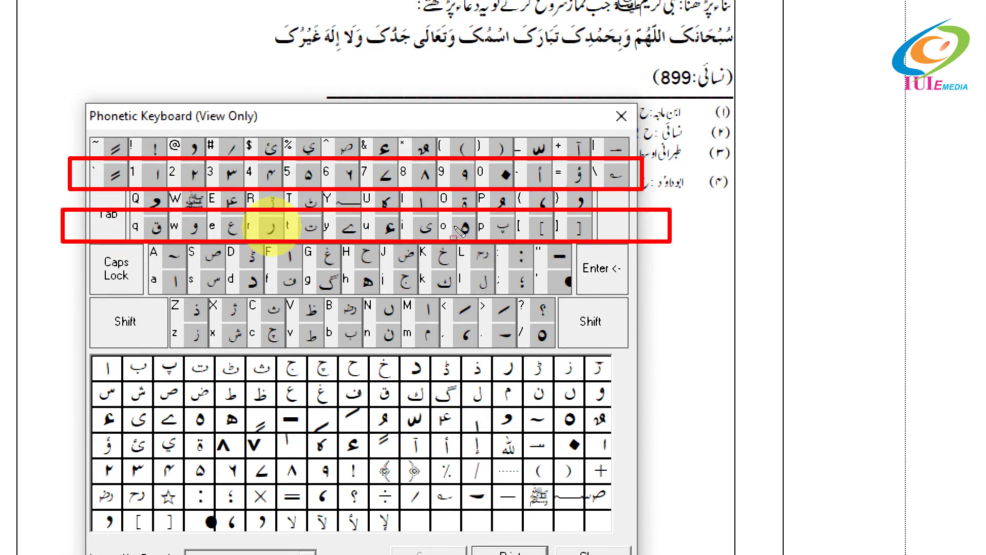
pyautogui.moveTo(77, 274); pyautogui.dragTo(693, 298)
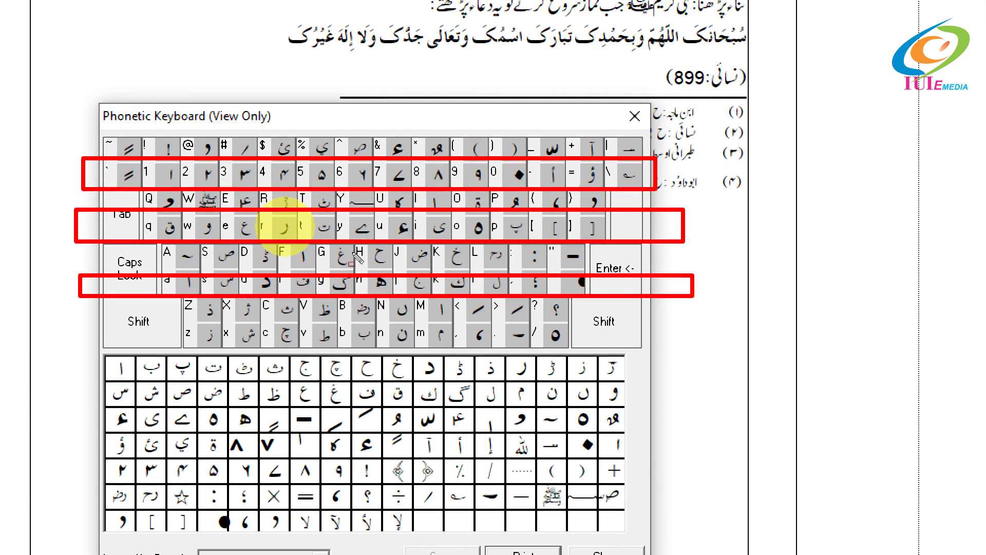
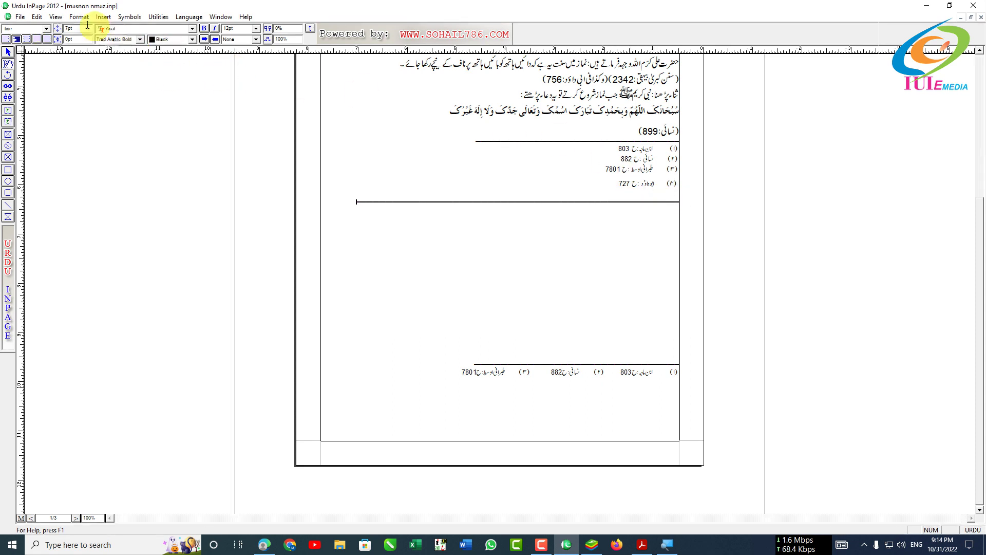
# Step: Create a new style sheet named "1" in the style sheet definitions
pyautogui.click(79, 16)
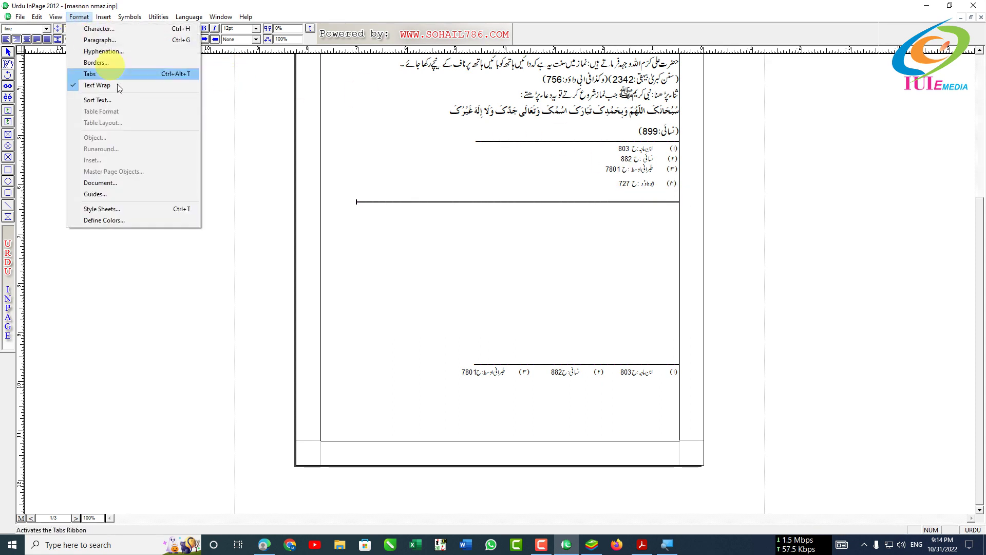
pyautogui.click(122, 208)
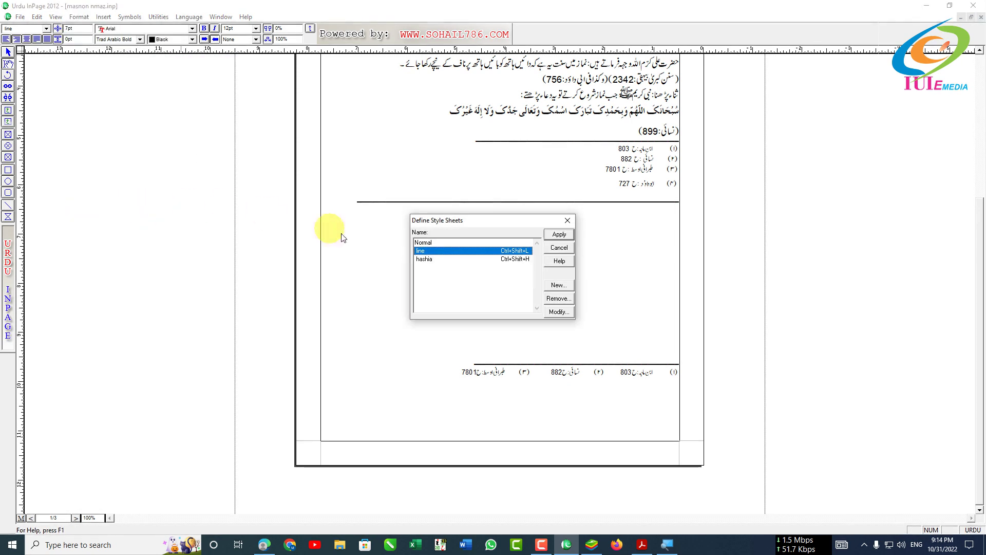
pyautogui.click(559, 285)
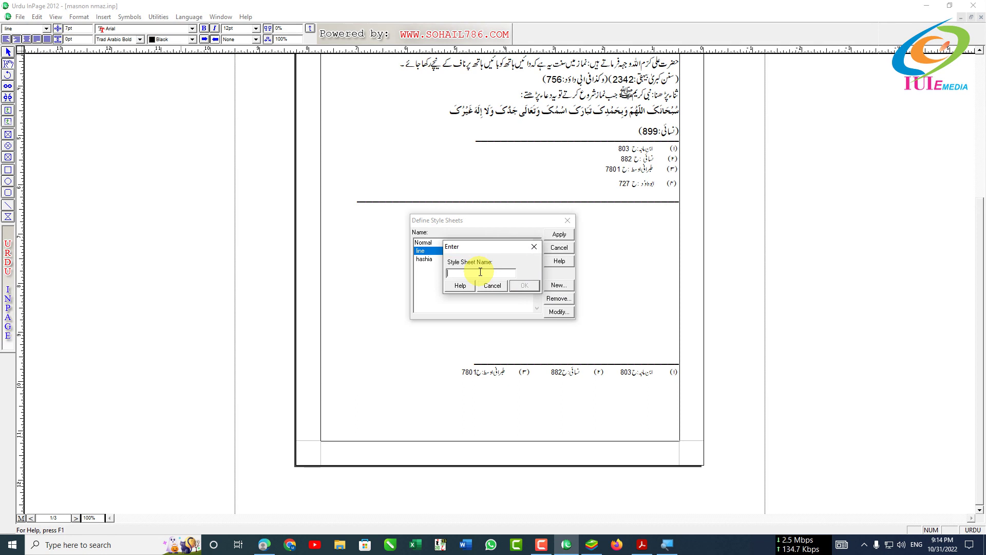
pyautogui.write('1')
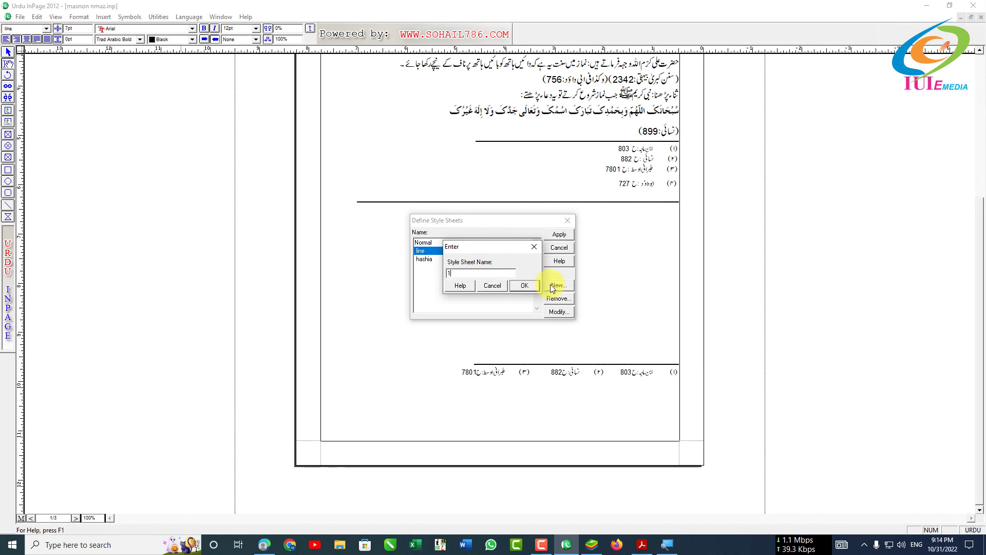
pyautogui.click(525, 286)
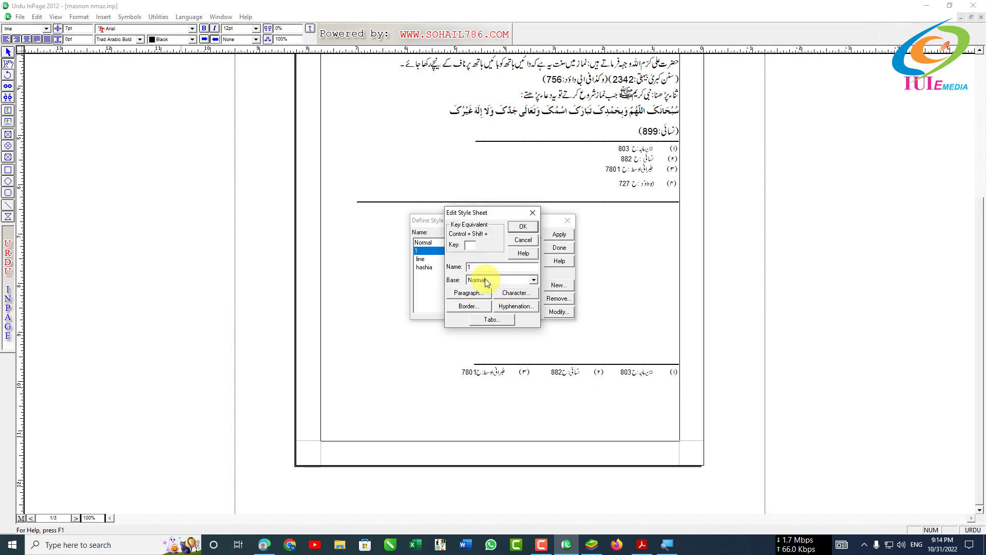
# Step: Set the Urdu font of style sheet "1" to Aasaar in its character settings
pyautogui.click(513, 291)
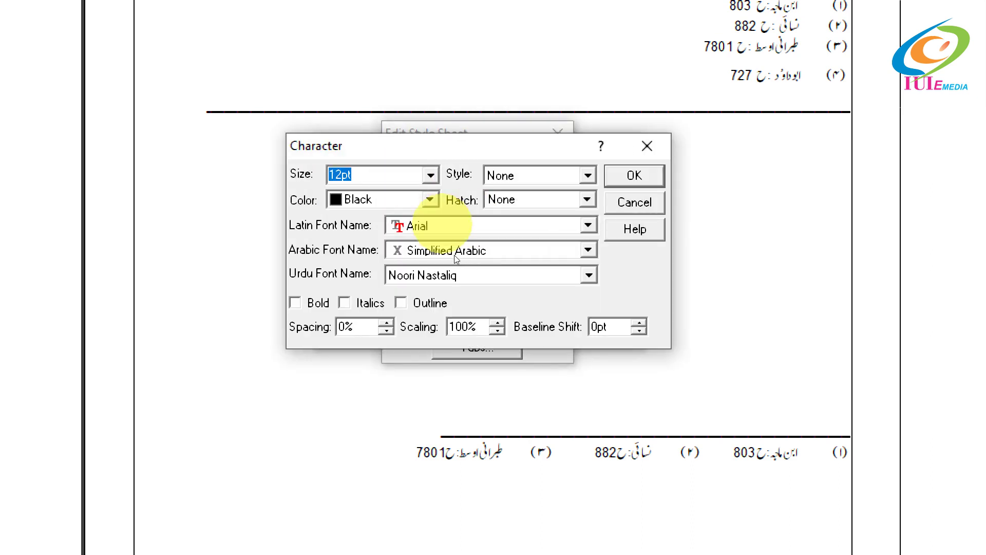
pyautogui.click(498, 280)
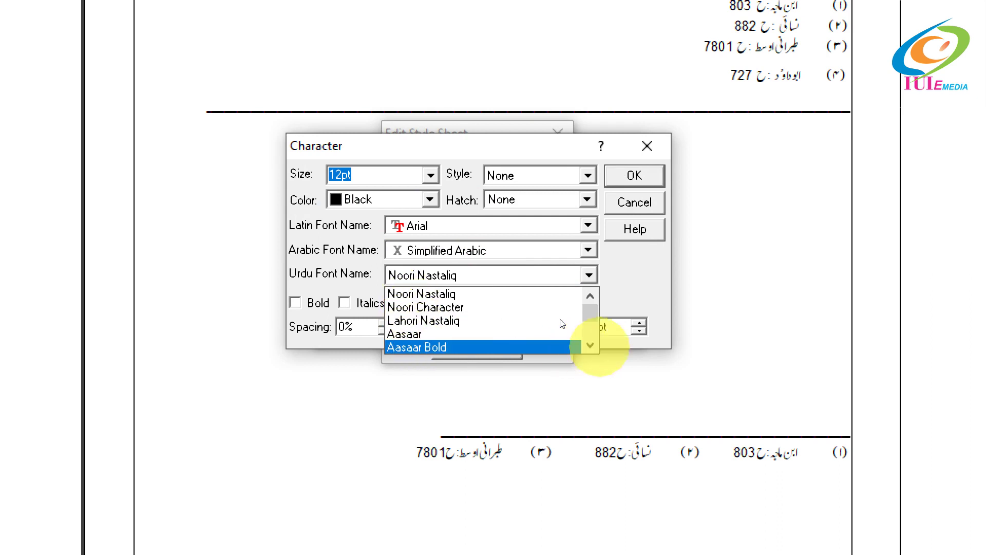
pyautogui.click(589, 344)
pyautogui.click(590, 345)
pyautogui.click(589, 344)
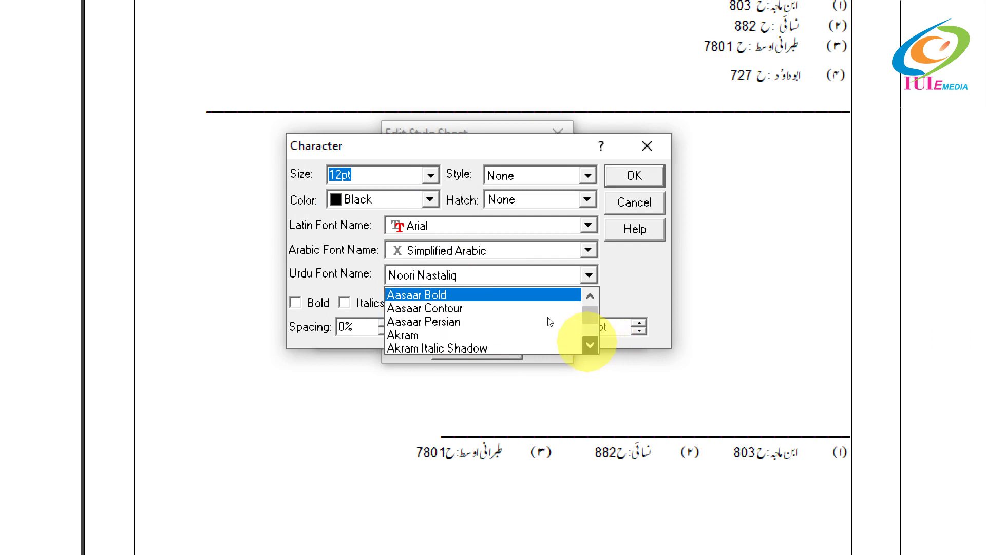
pyautogui.click(589, 296)
pyautogui.click(589, 296)
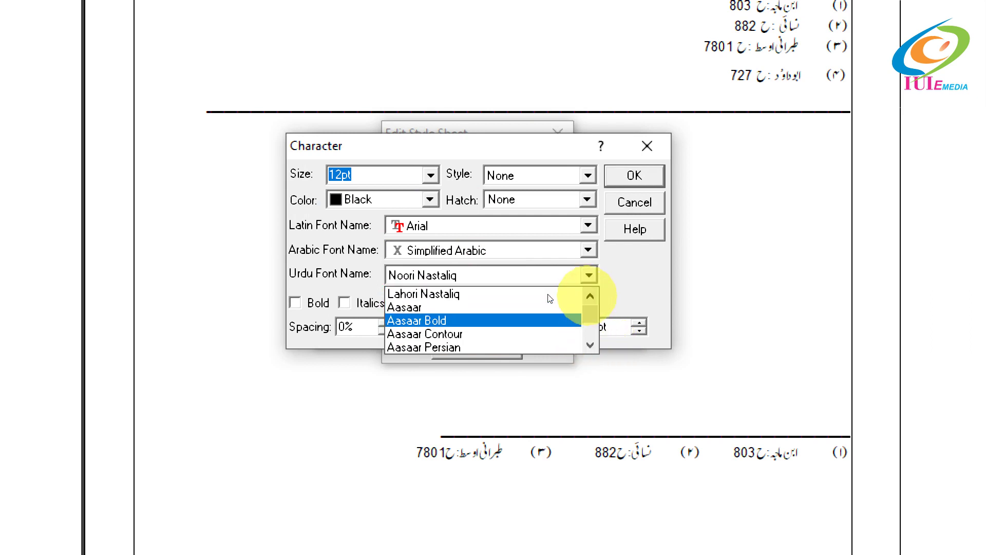
pyautogui.click(589, 295)
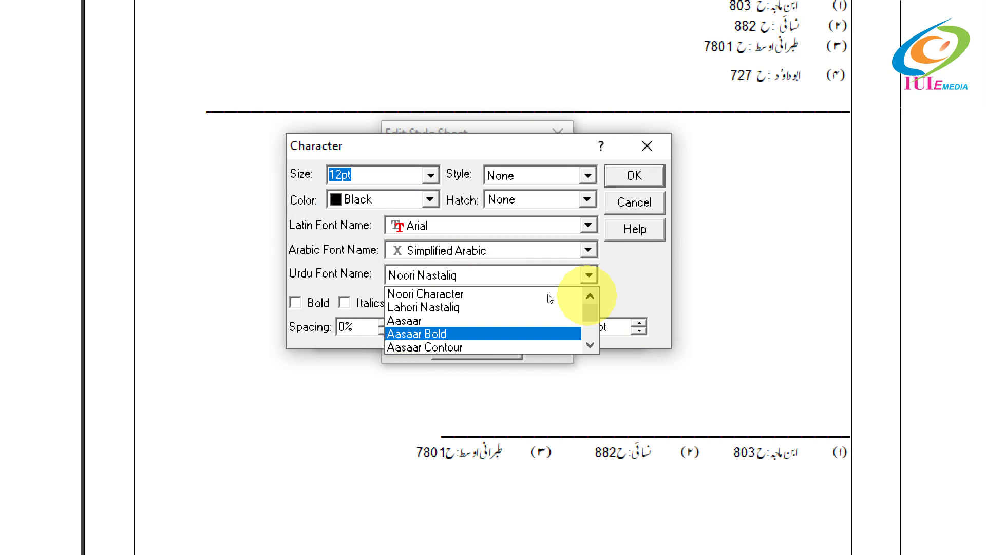
pyautogui.click(488, 320)
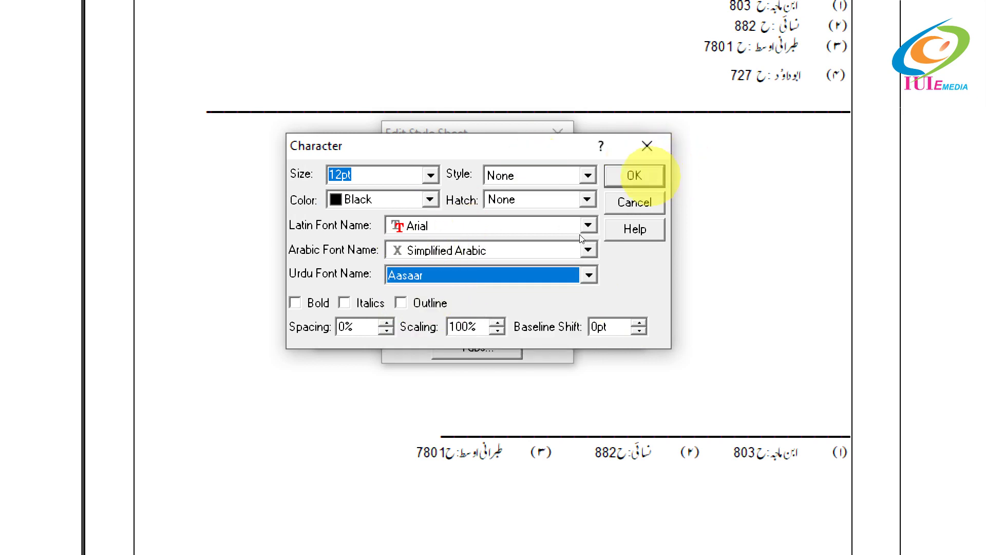
pyautogui.click(634, 175)
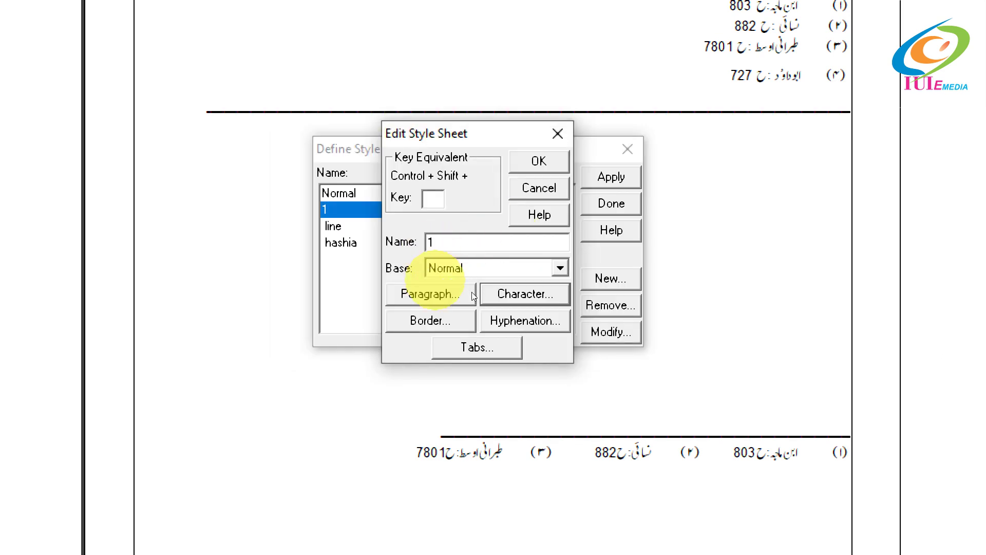
# Step: Review the alignment options of style sheet "1", keep Right, and save the style without a key equivalent
pyautogui.click(471, 294)
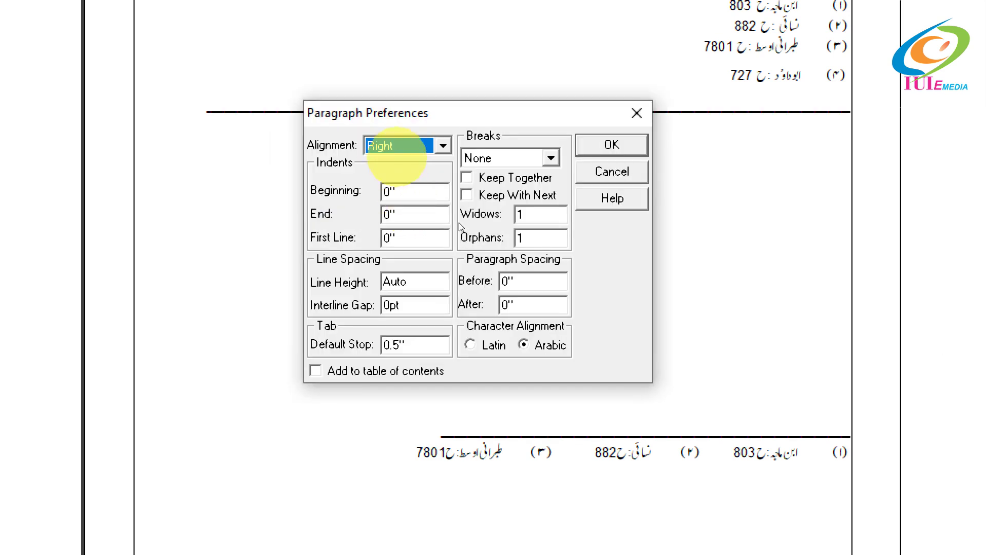
pyautogui.click(436, 146)
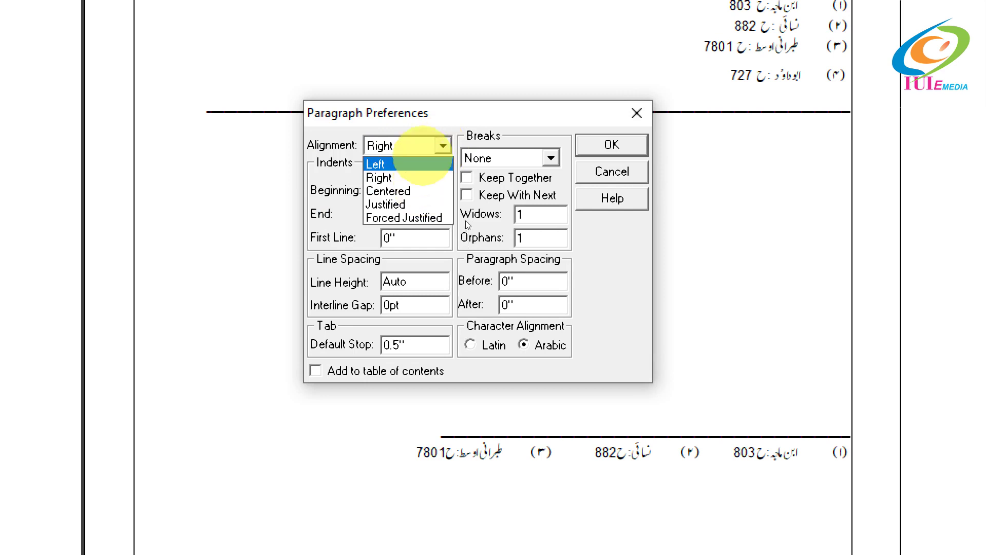
pyautogui.click(436, 146)
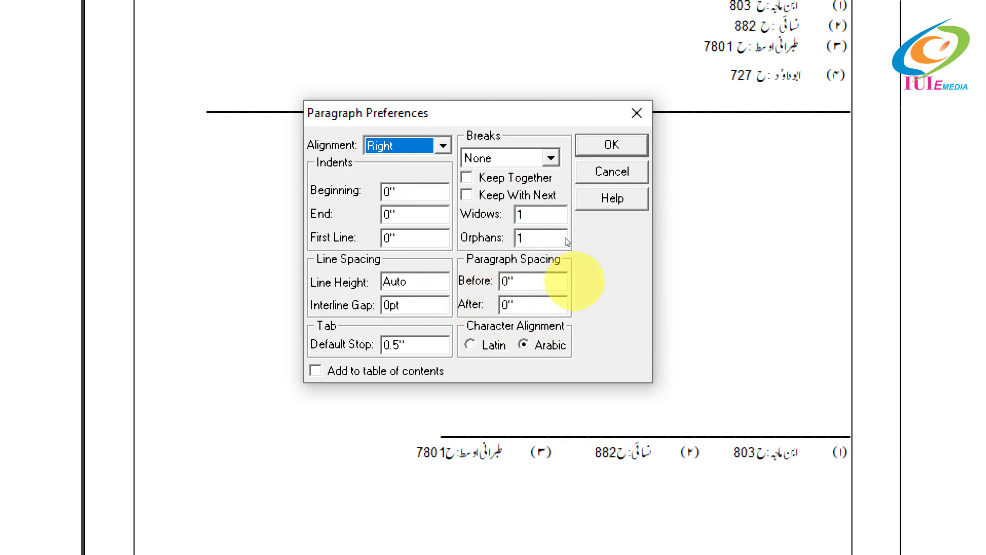
pyautogui.click(611, 145)
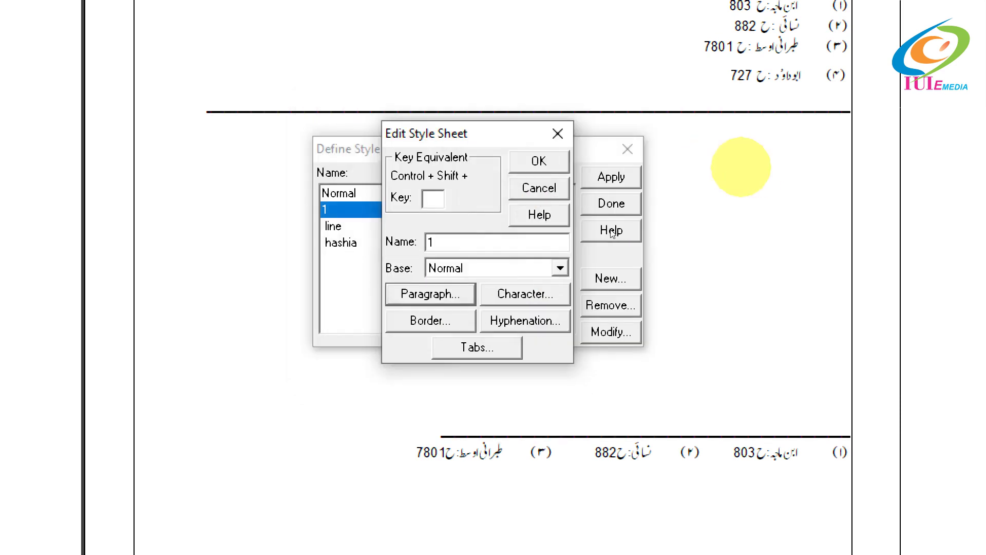
pyautogui.click(432, 199)
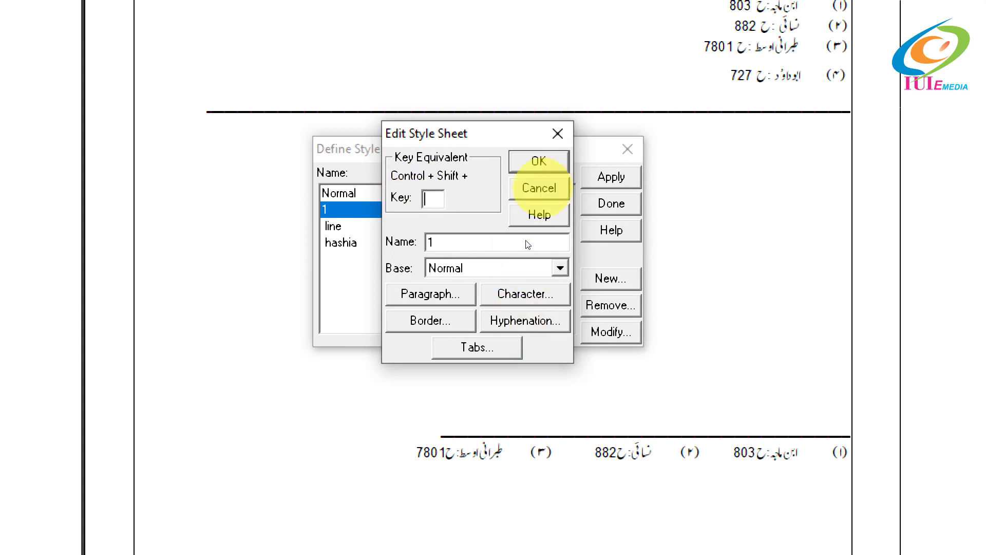
pyautogui.press('Return')
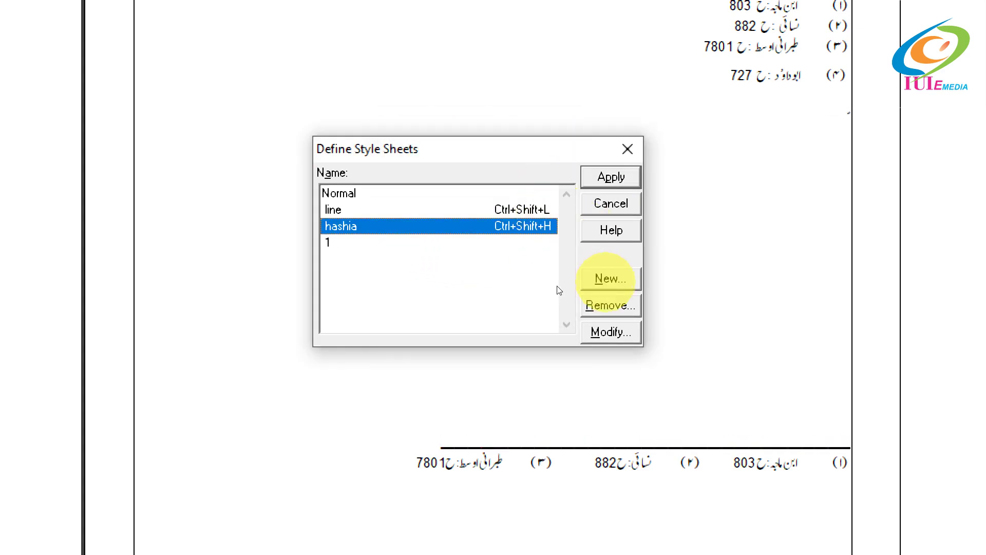
# Step: Open the hashia style sheet for modification and examine its character size and font settings
pyautogui.click(610, 332)
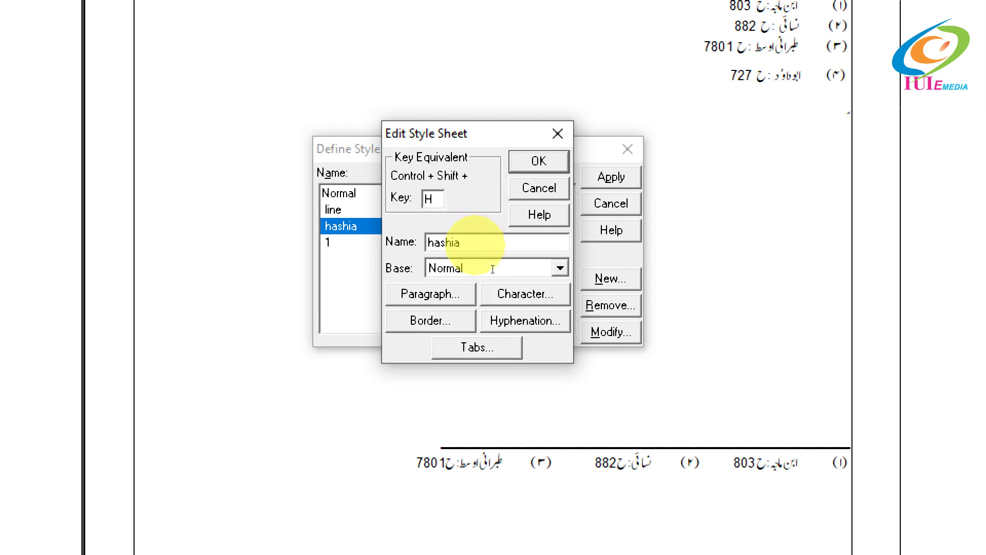
pyautogui.click(508, 292)
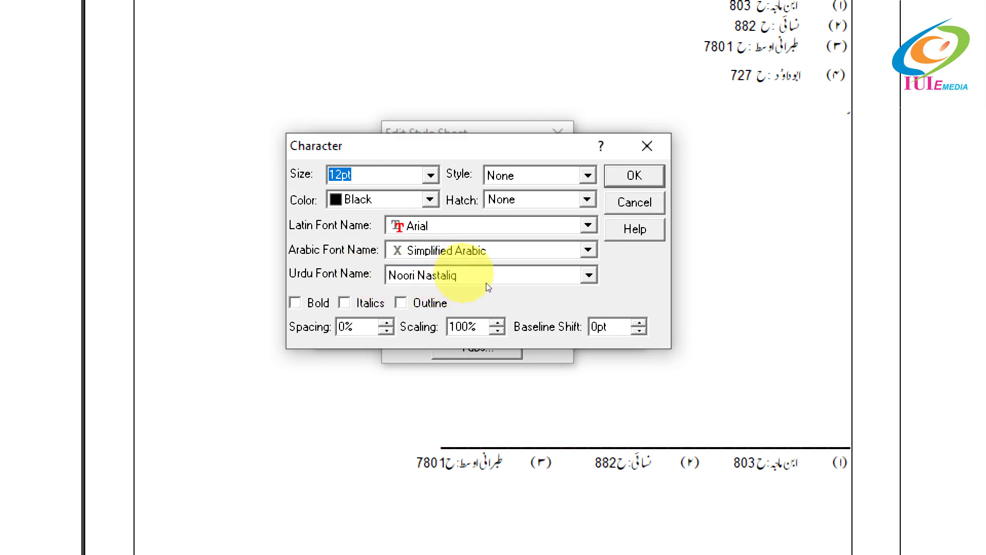
pyautogui.click(635, 175)
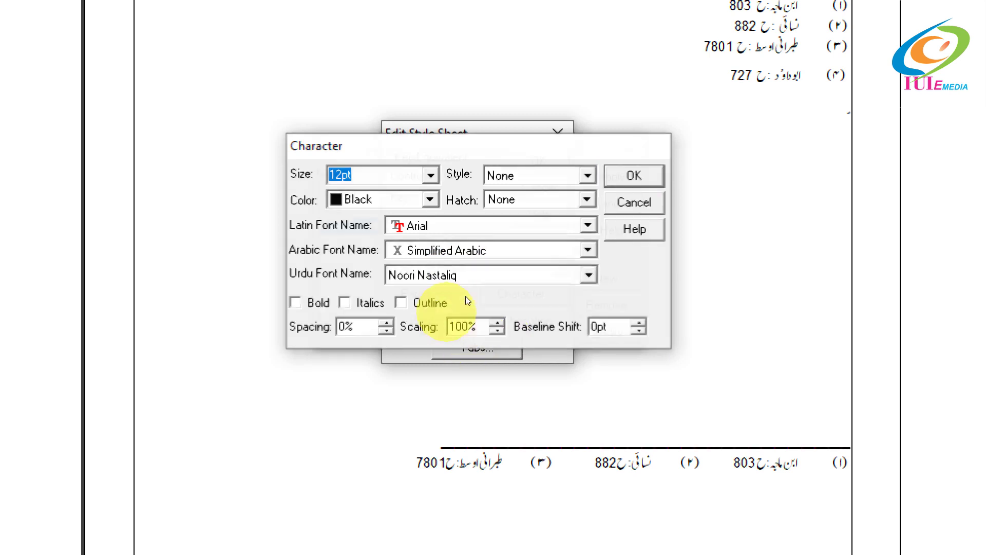
# Step: Examine the hashia style's paragraph preferences, keep its alignment Justified, and close the style sheet definitions
pyautogui.click(414, 294)
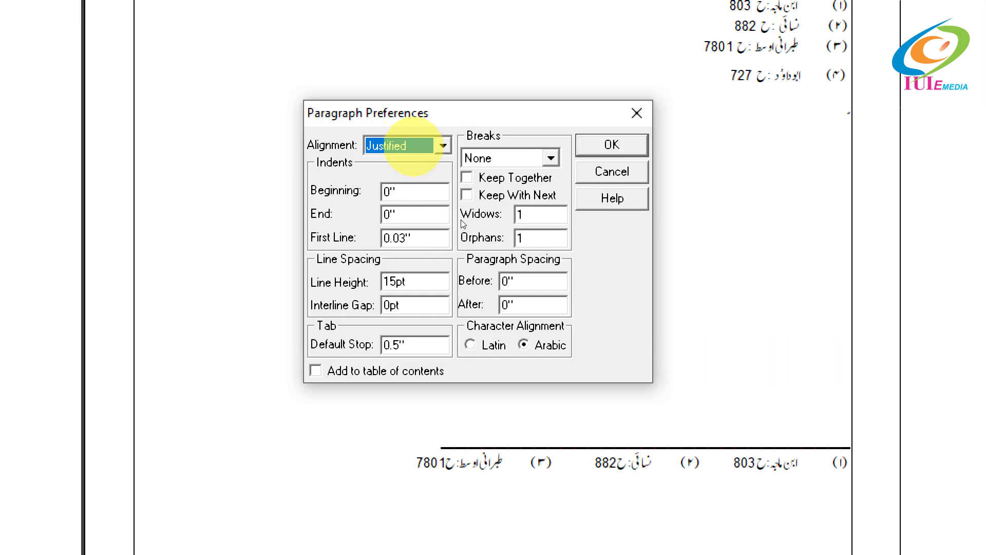
pyautogui.click(443, 145)
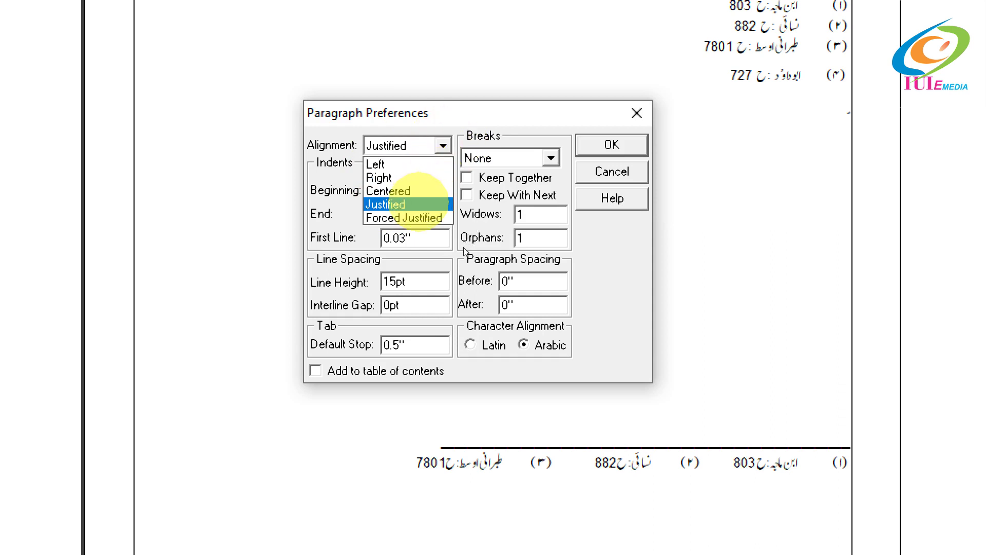
pyautogui.click(411, 204)
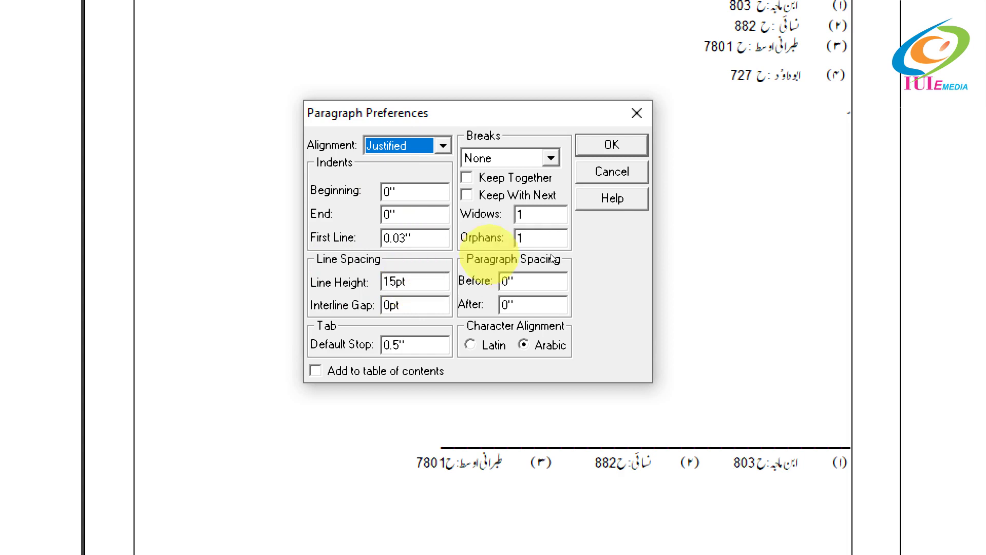
pyautogui.click(610, 149)
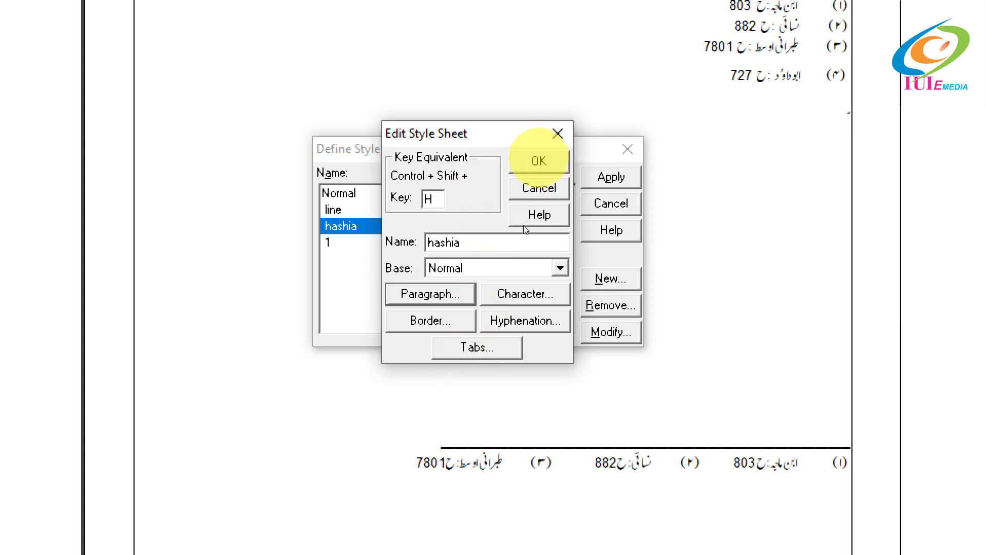
pyautogui.click(539, 161)
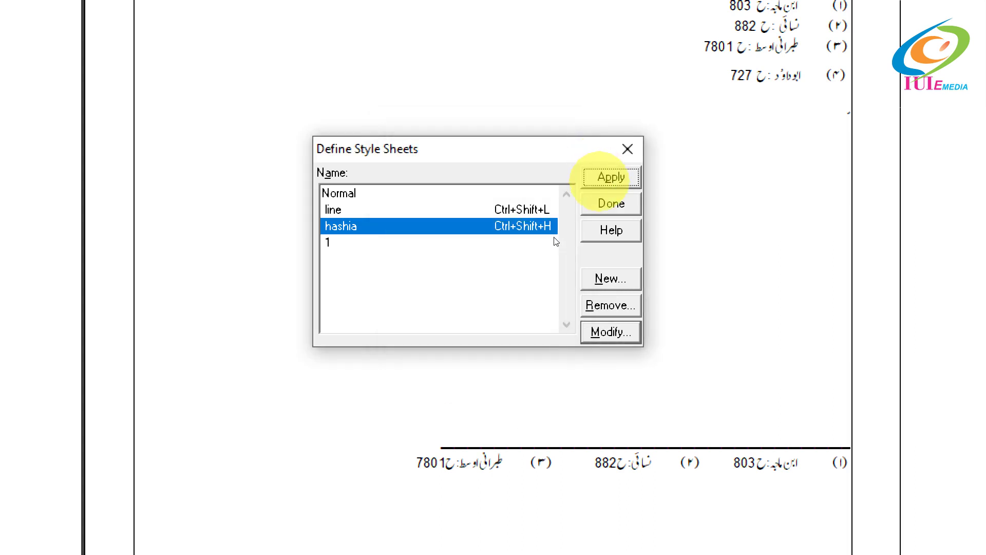
pyautogui.click(611, 204)
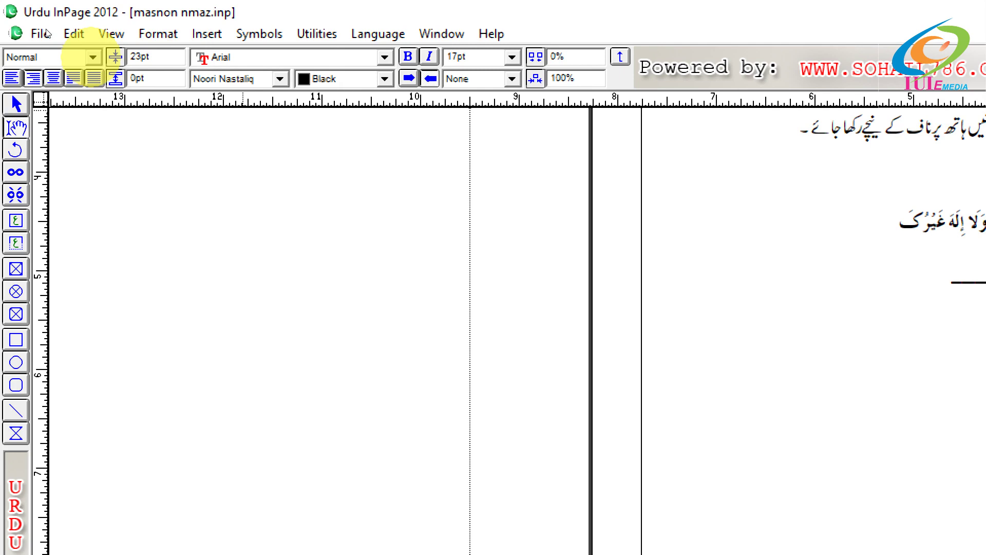
# Step: Look through the style sheets available for the current paragraph without applying one
pyautogui.click(93, 57)
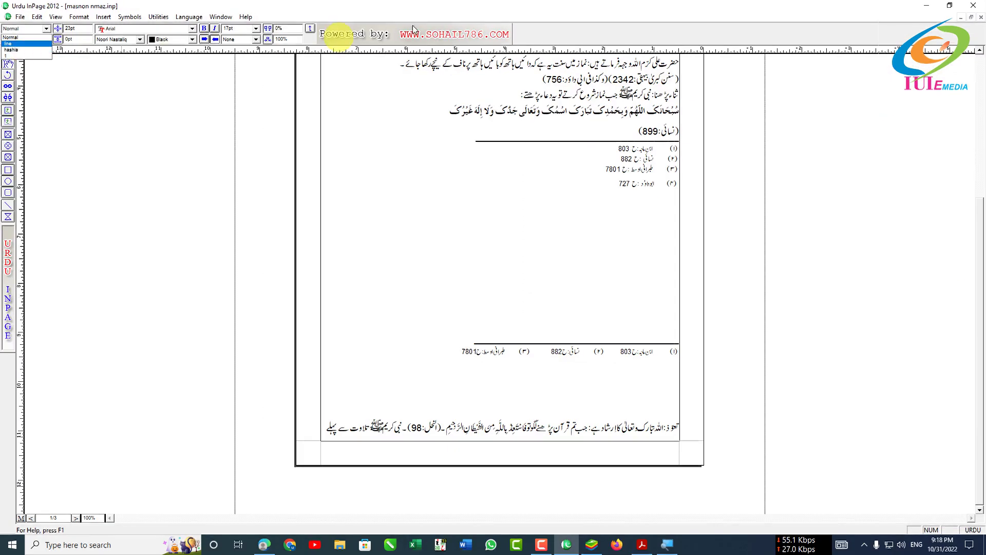
pyautogui.click(979, 162)
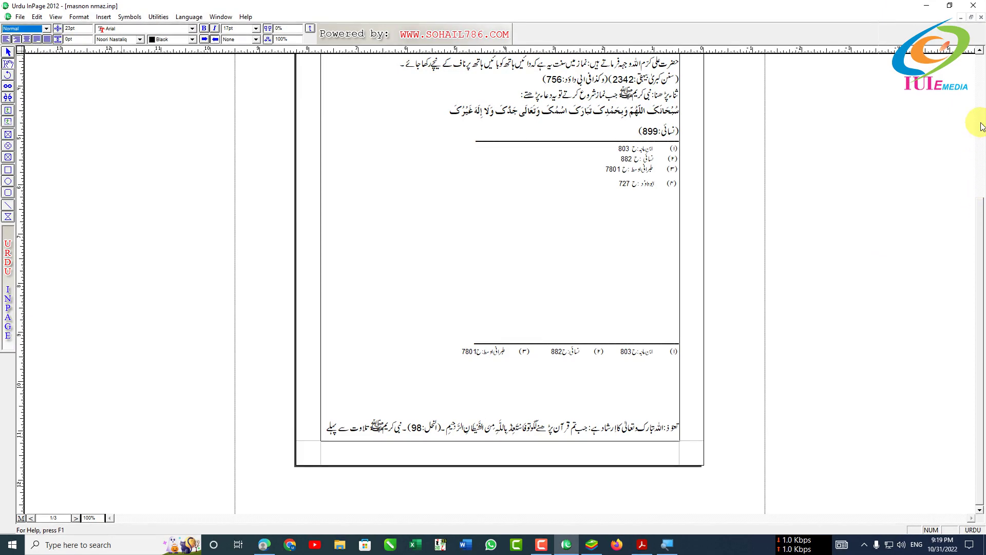